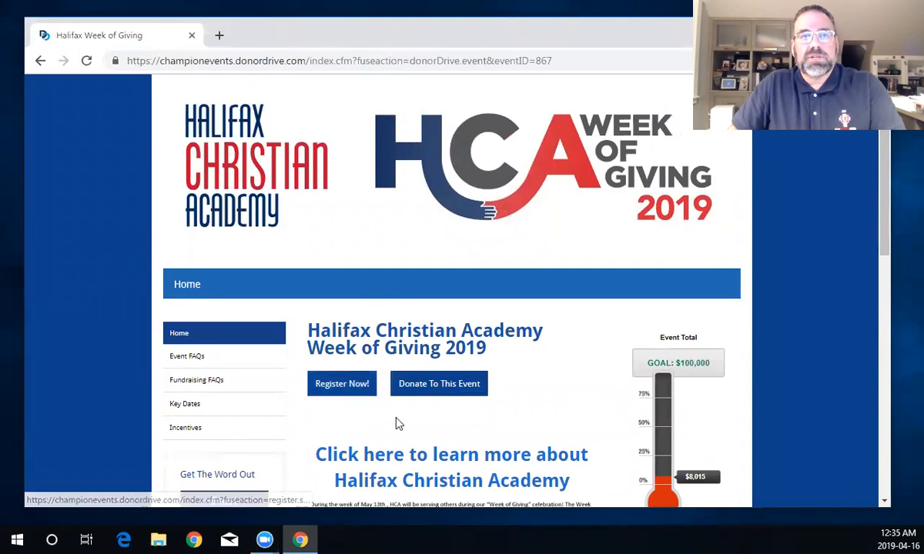
- Begin registration for the Halifax Christian Academy Week of Giving 2019 event with Register Now!
scroll(394, 412, down, 2)
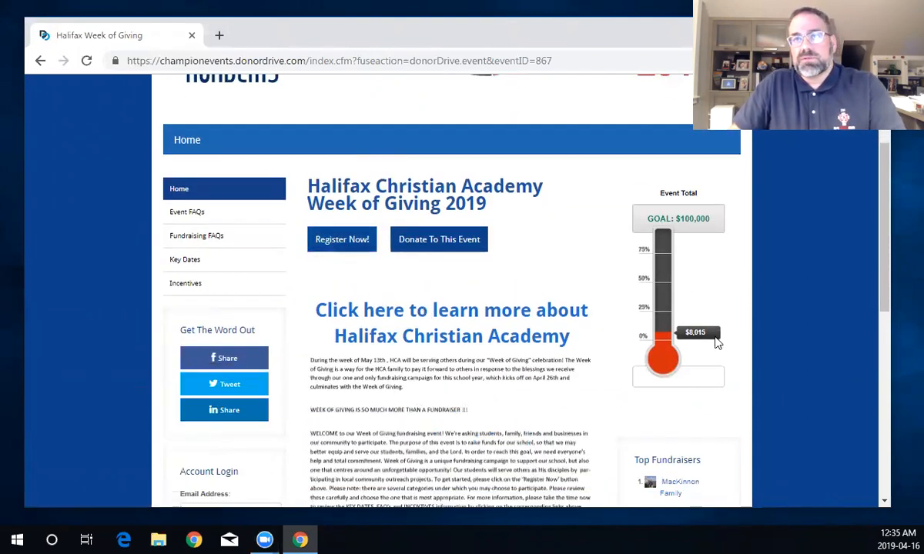
click(343, 242)
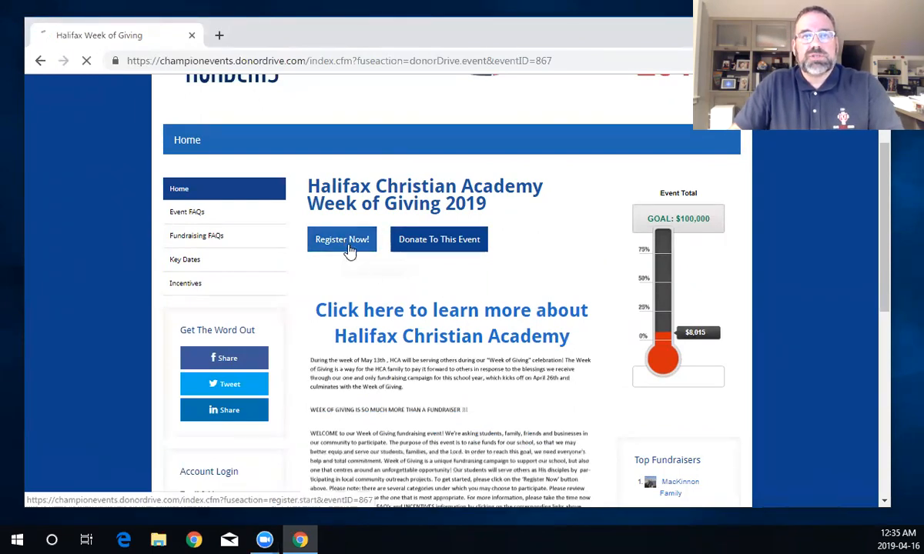
- Create the account named HCA Prays with the school e-mail address and a password, then continue
scroll(407, 454, down, 2)
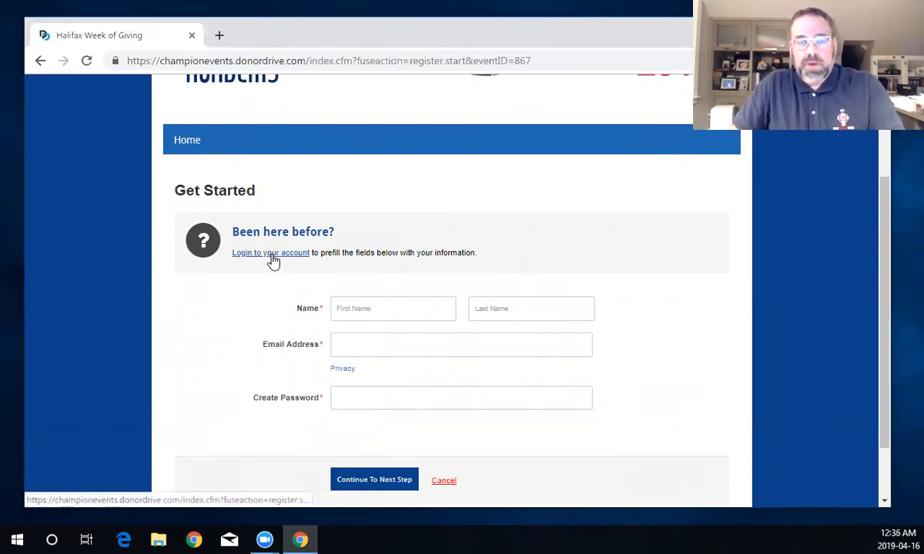
click(407, 311)
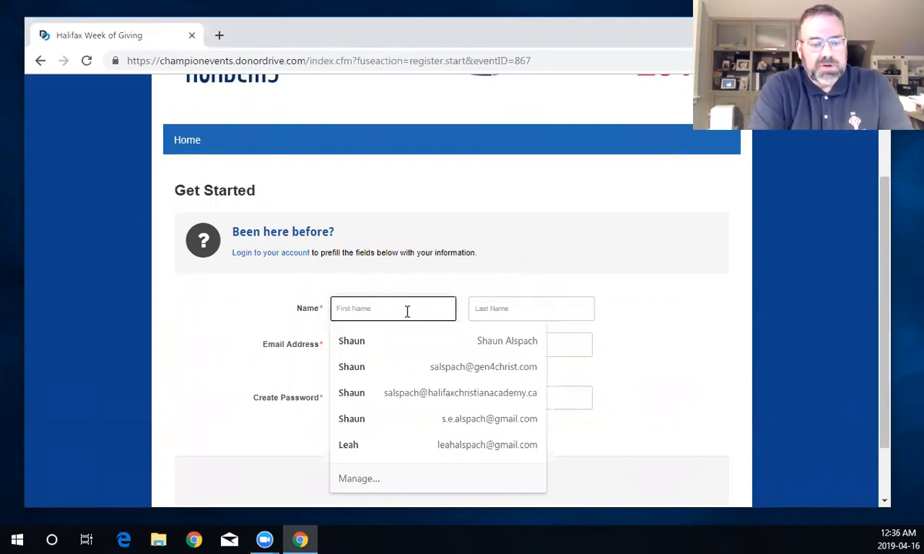
text(HCA)
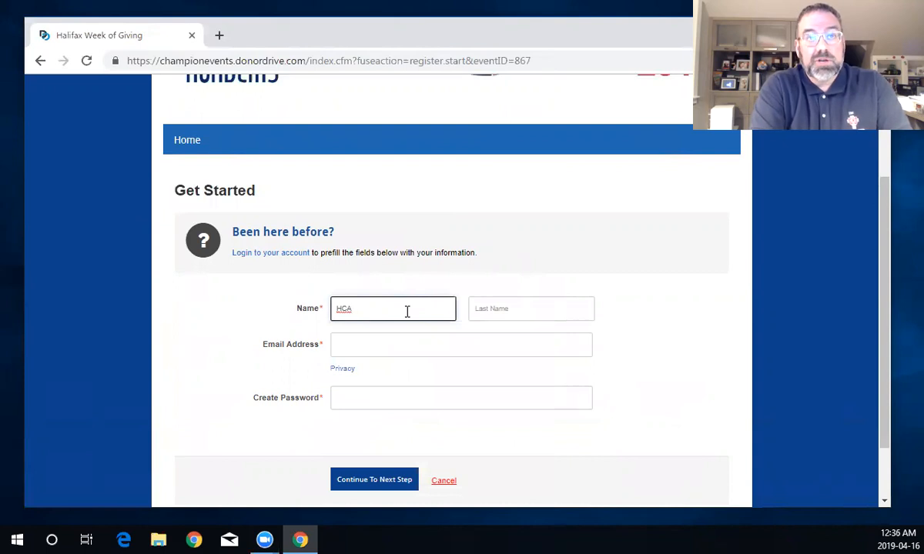
key(Tab)
text(Prays)
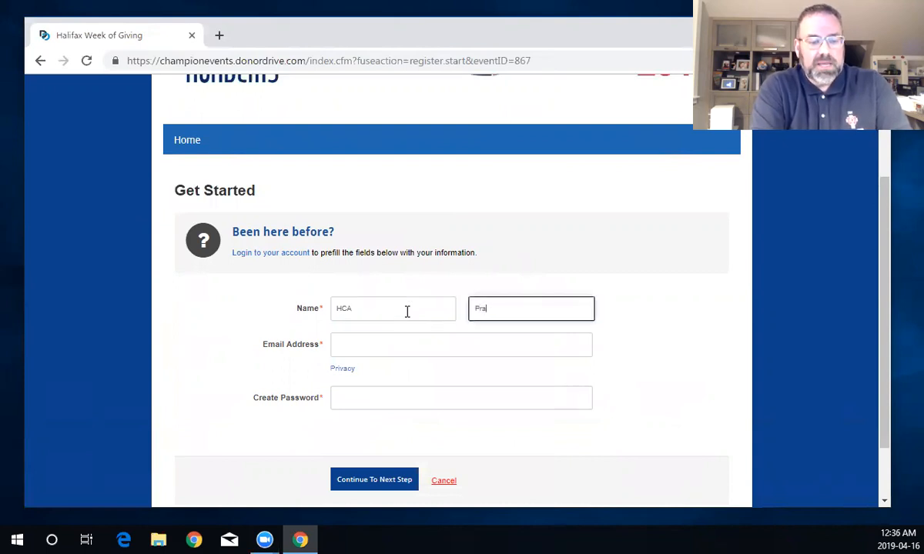
click(397, 344)
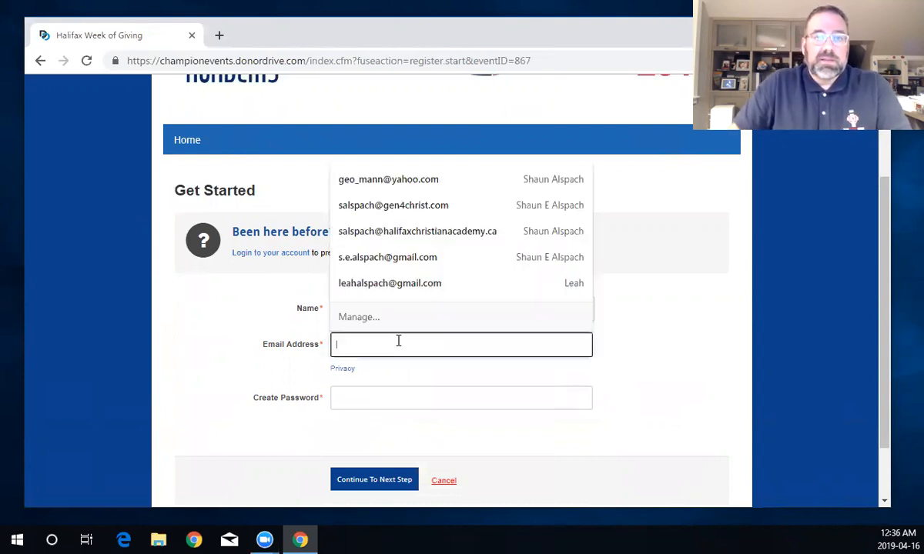
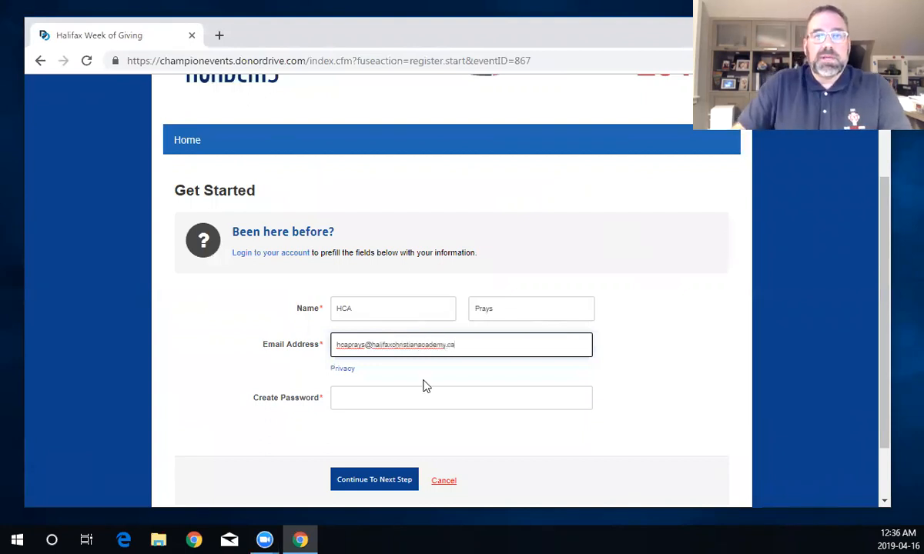
click(364, 401)
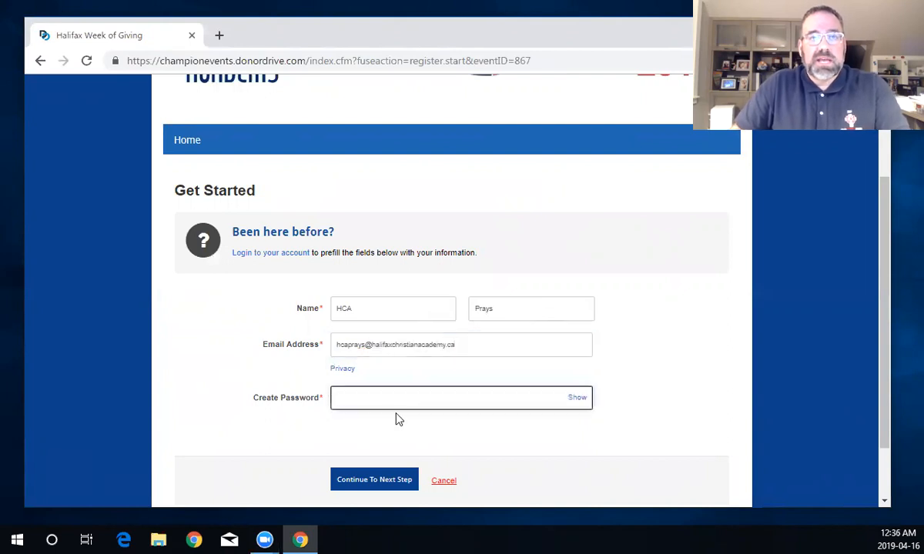
text(•)
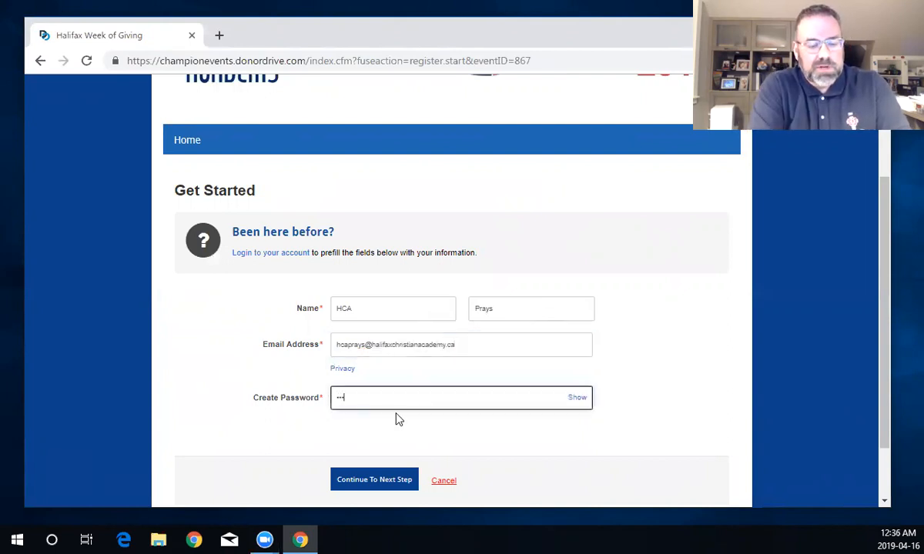
text(•••••••)
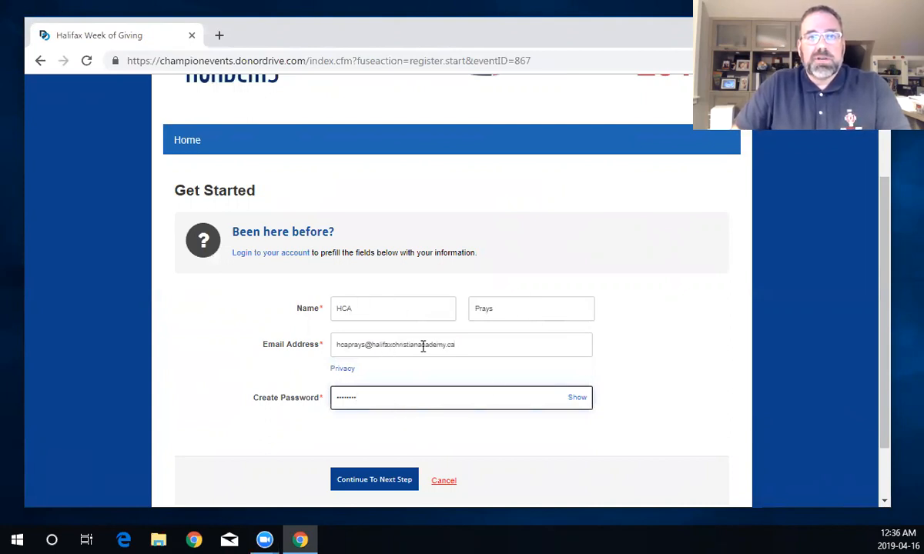
click(385, 481)
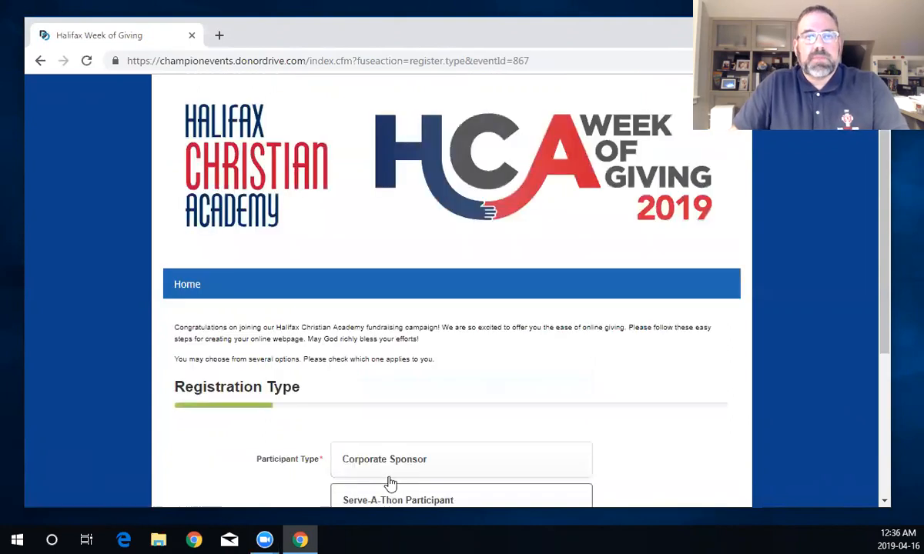
- Choose Serve-A-Thon Participant as the participant type and continue to registration details
scroll(408, 402, down, 2)
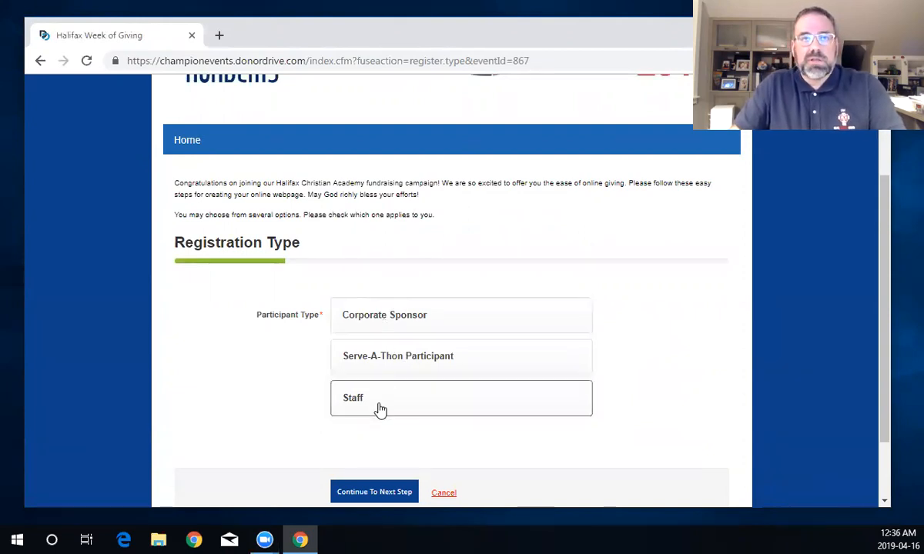
click(378, 355)
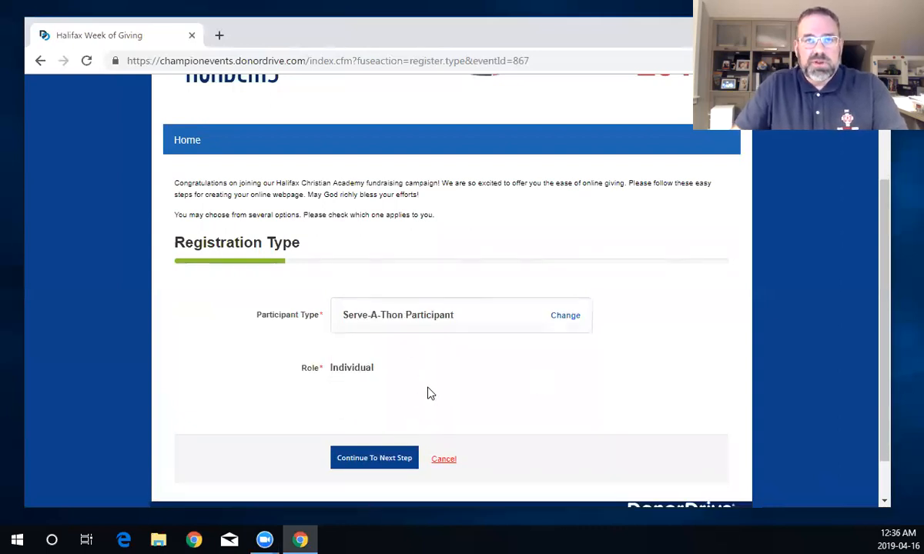
click(383, 465)
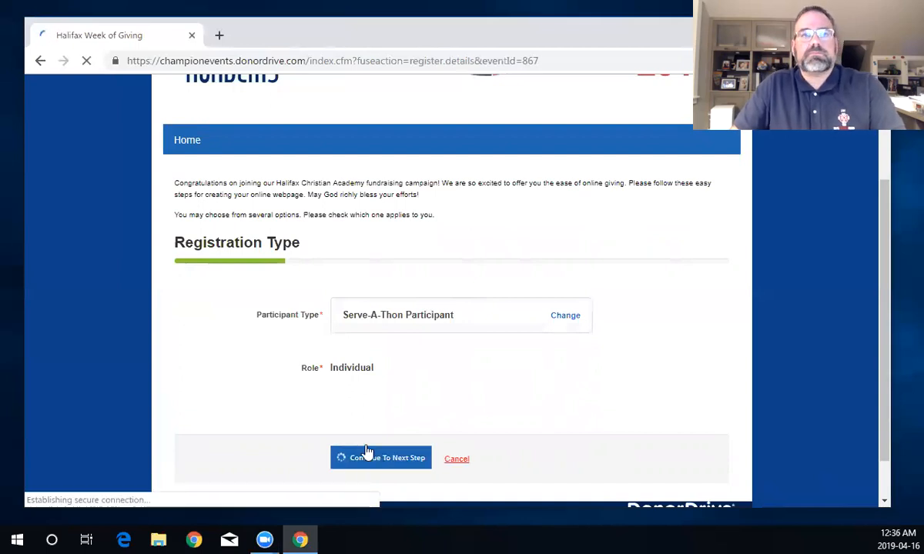
scroll(388, 396, down, 2)
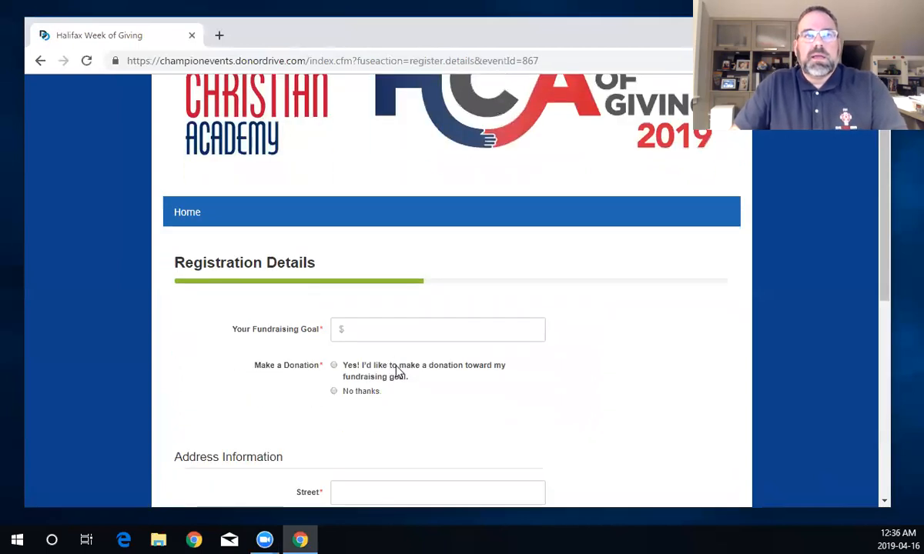
- Enter a $1500 fundraising goal and choose 'No thanks' for the personal donation
scroll(397, 372, up, 2)
click(368, 400)
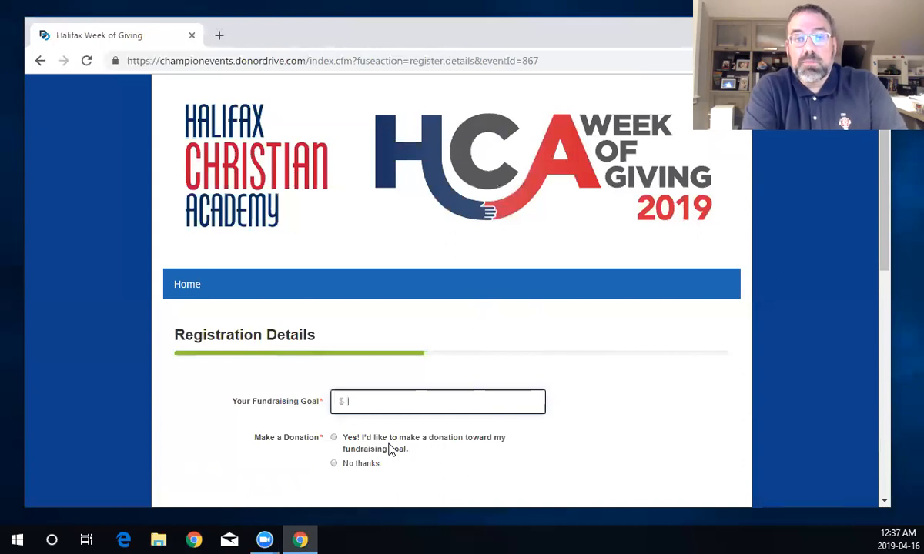
text(1500)
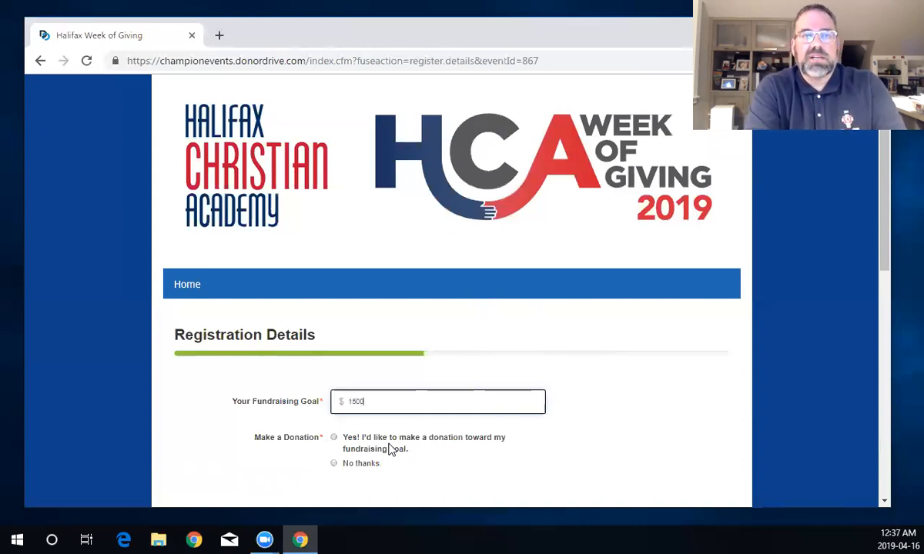
scroll(381, 462, down, 2)
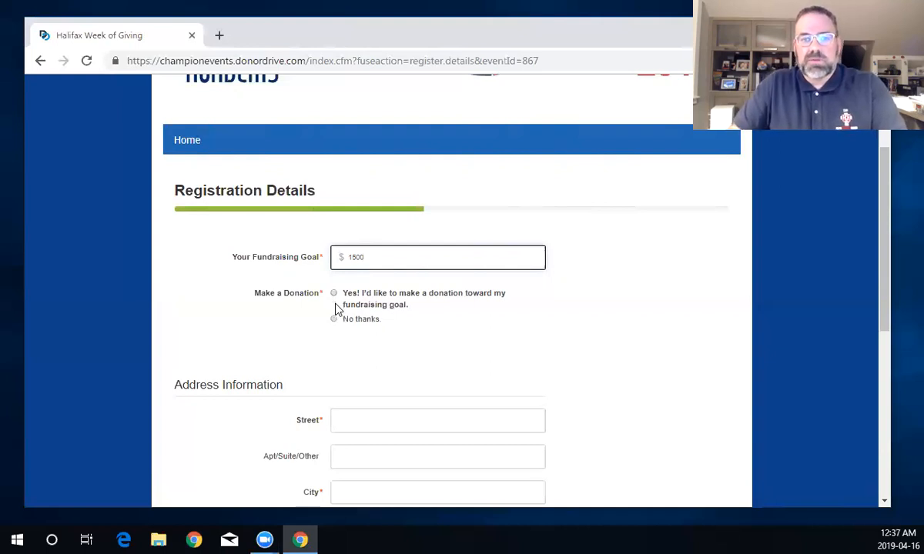
click(334, 322)
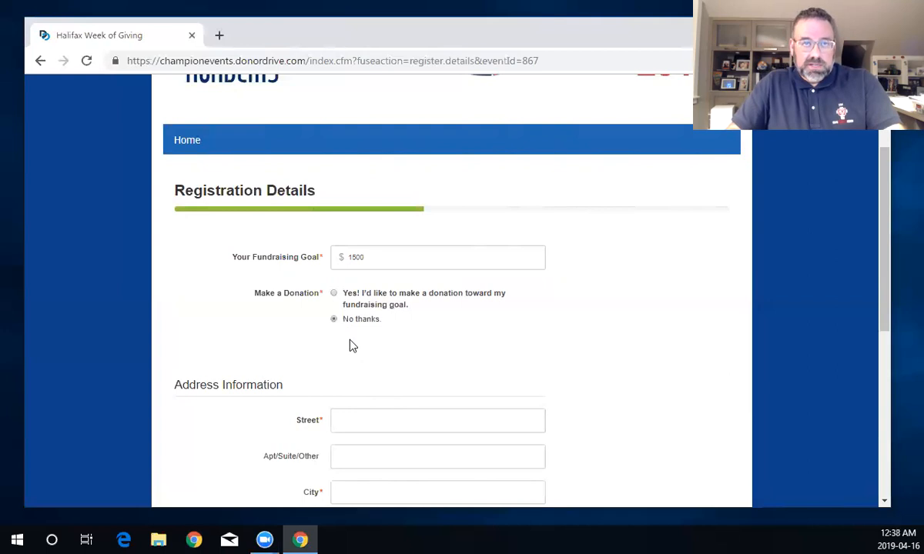
scroll(355, 400, down, 2)
click(357, 278)
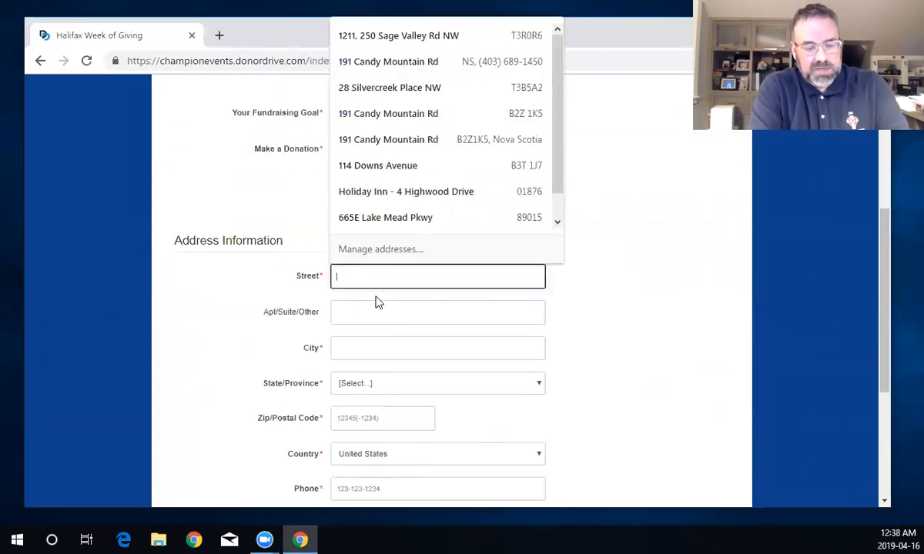
- Fill in the street address and the city Halifax
key(BackSpace)
key(BackSpace)
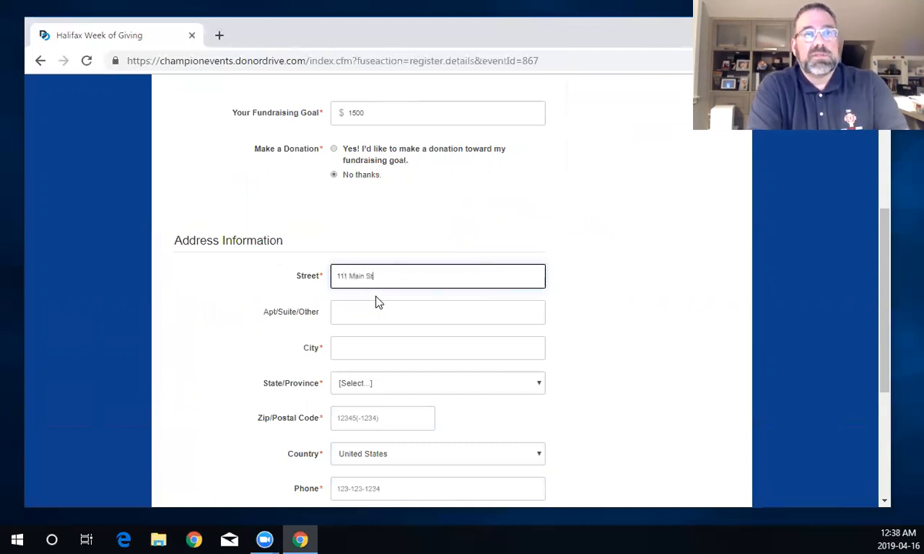
key(Tab)
key(Tab)
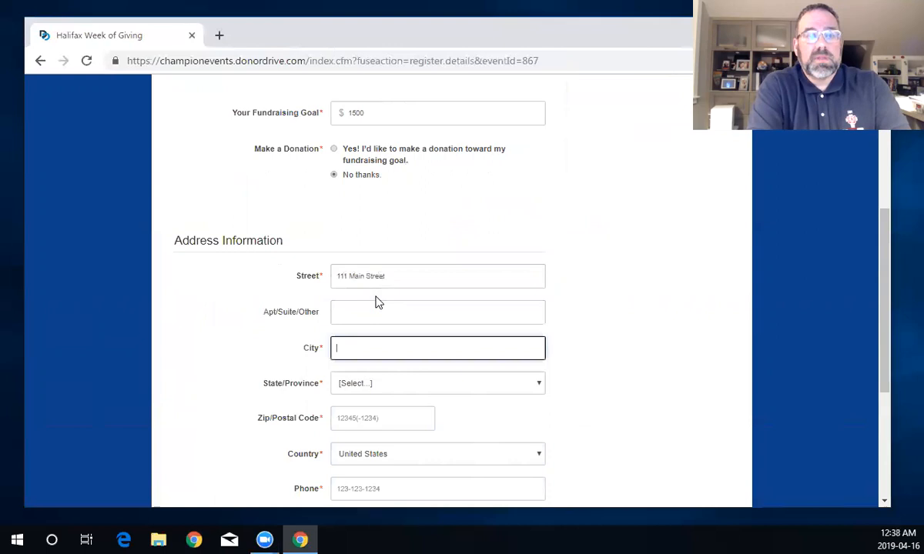
key(Escape)
key(Tab)
- Set the country to Canada and the province to Nova Scotia
click(407, 390)
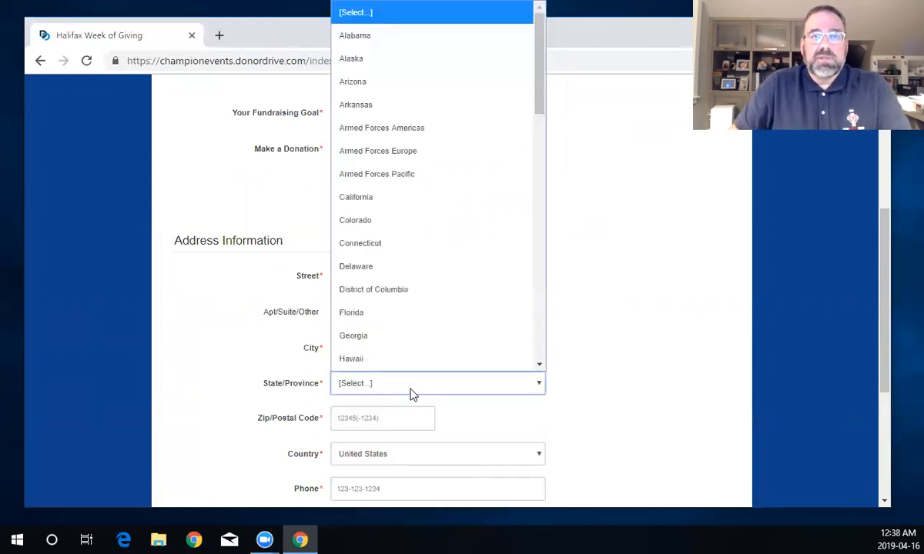
click(559, 385)
click(370, 386)
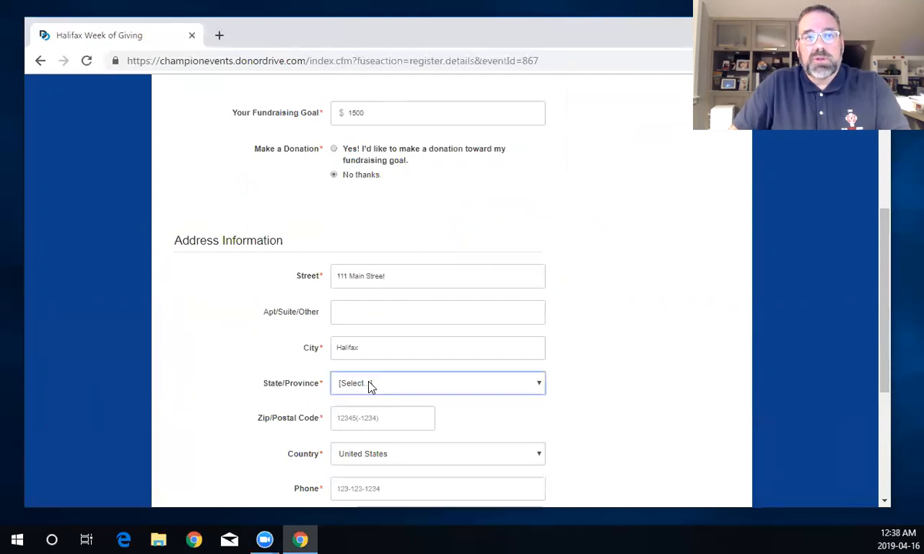
click(423, 458)
drag(541, 402, 527, 212)
scroll(527, 212, up, 20)
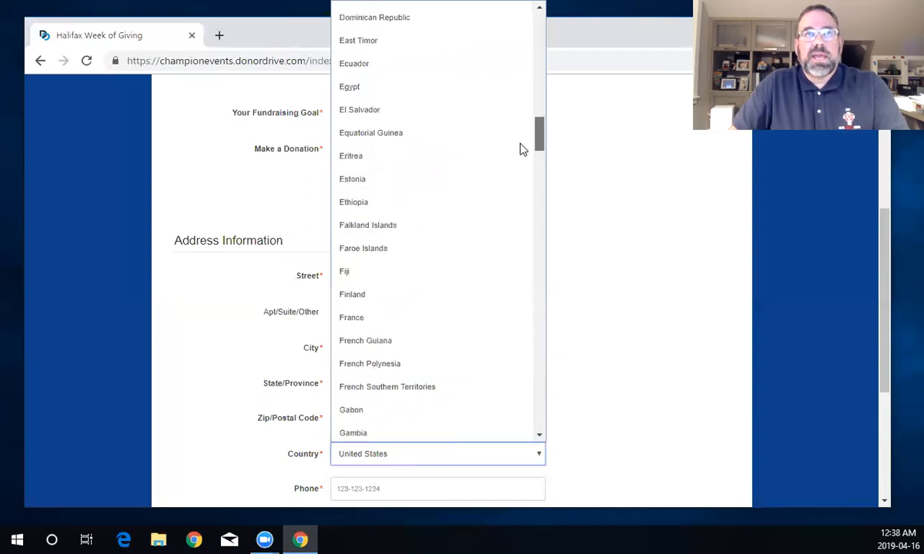
scroll(518, 102, up, 1)
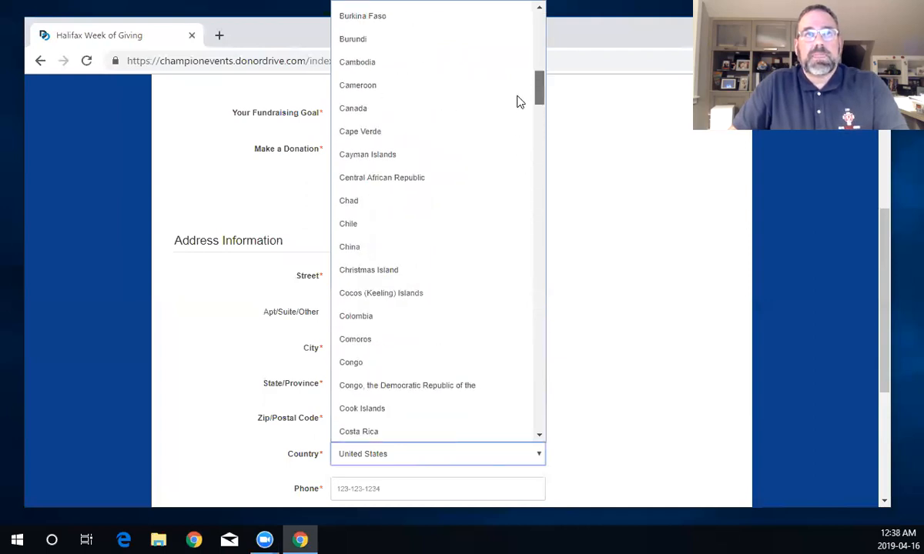
click(414, 114)
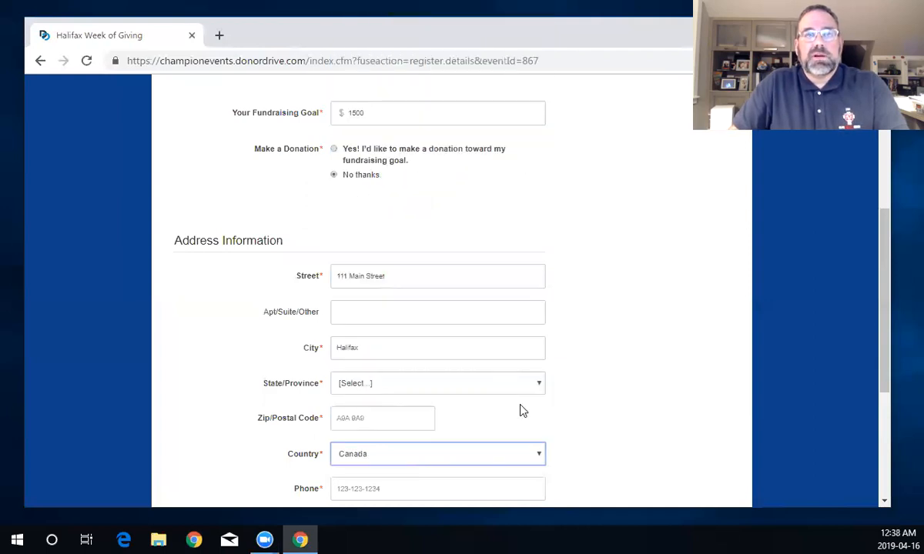
click(435, 386)
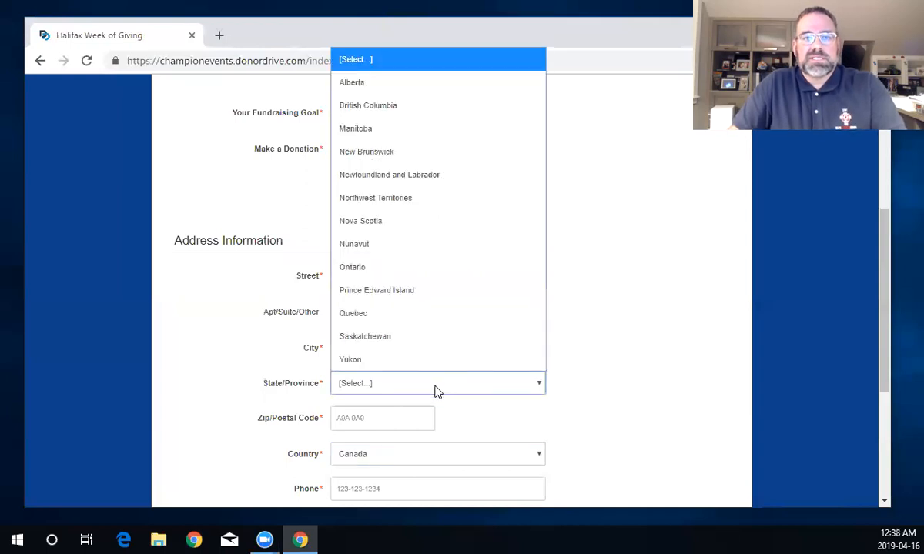
click(393, 220)
- Enter the postal code
click(394, 427)
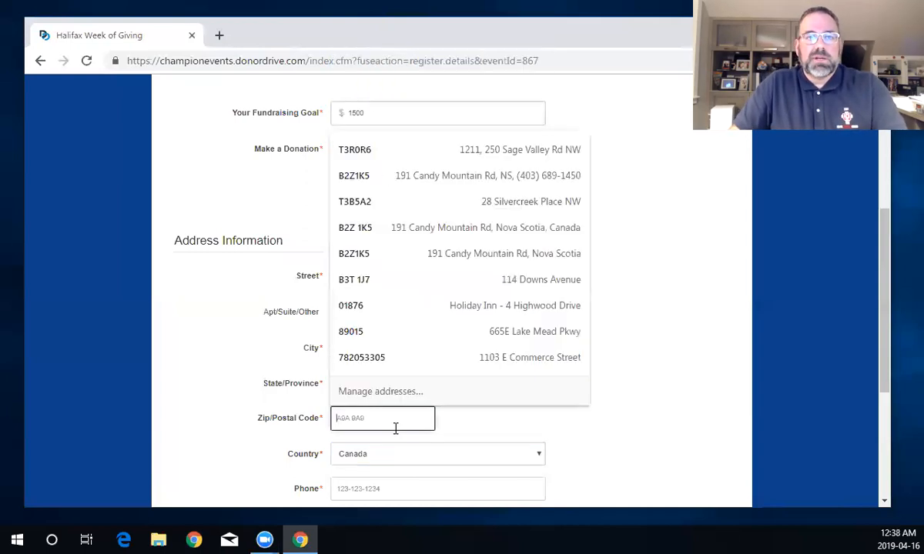
text(b2b 1az1)
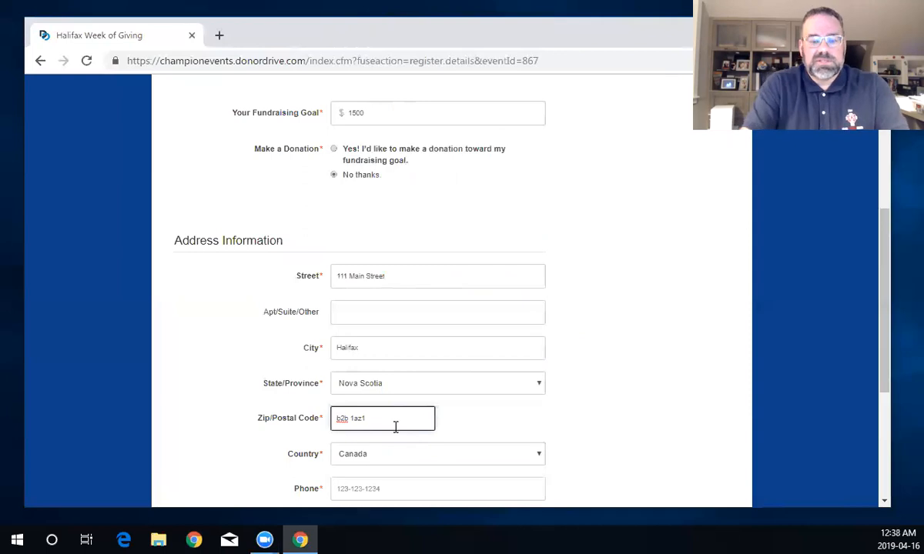
click(614, 426)
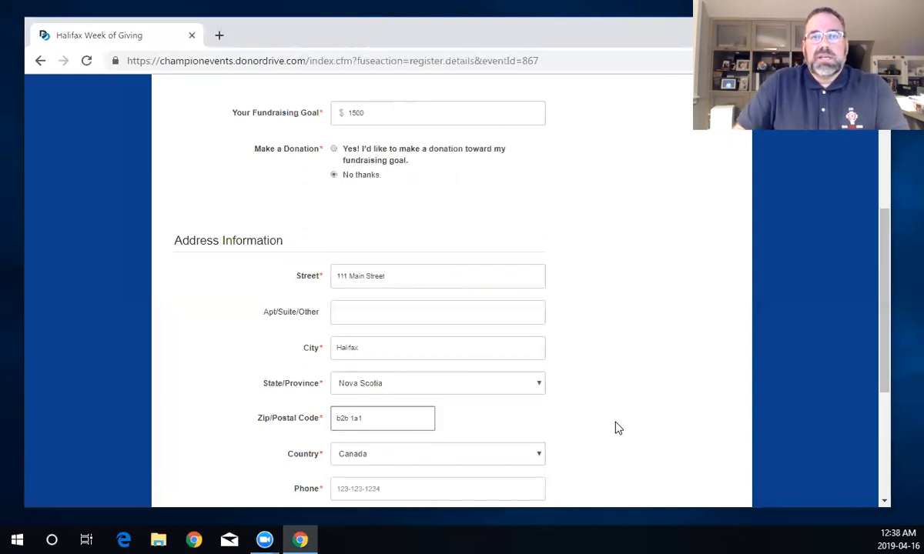
scroll(440, 468, down, 3)
- Enter the contact phone and mobile numbers and tick text alerts
click(385, 346)
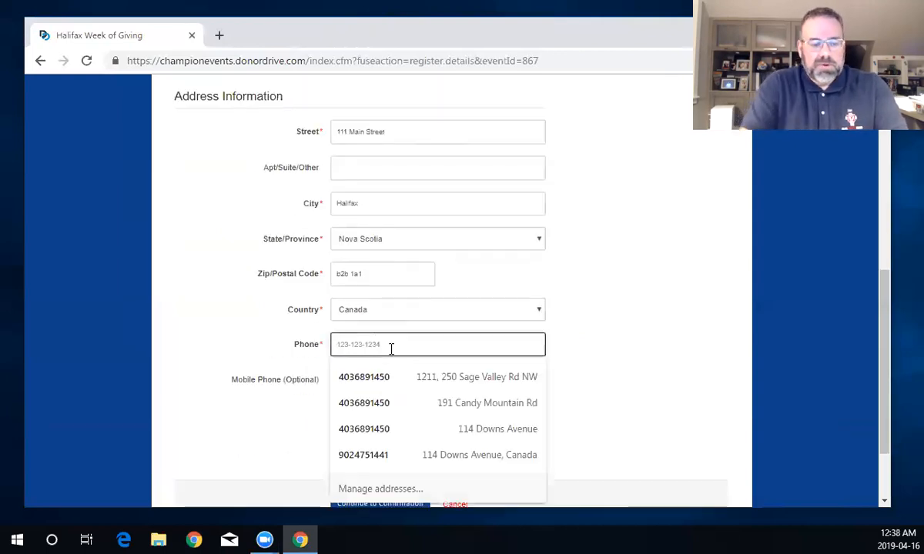
text(1231231234)
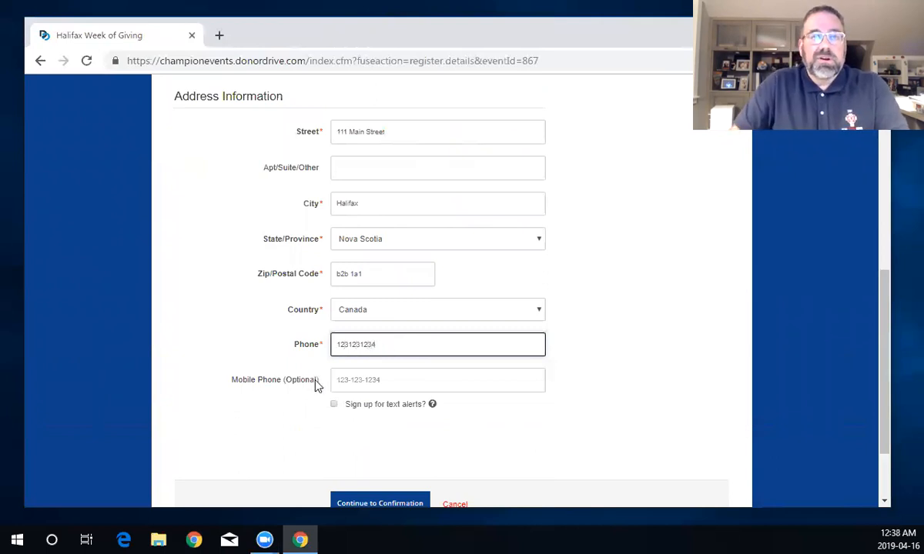
click(373, 380)
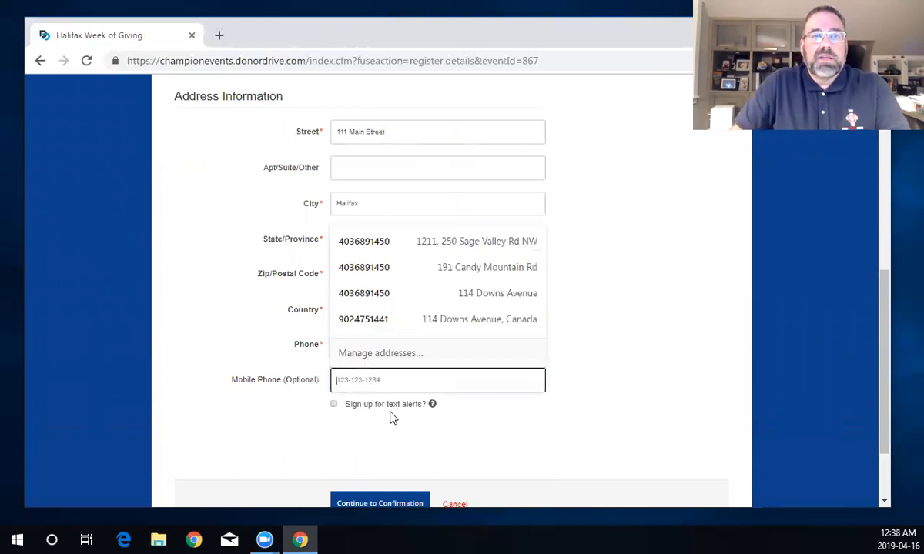
text(1231231234)
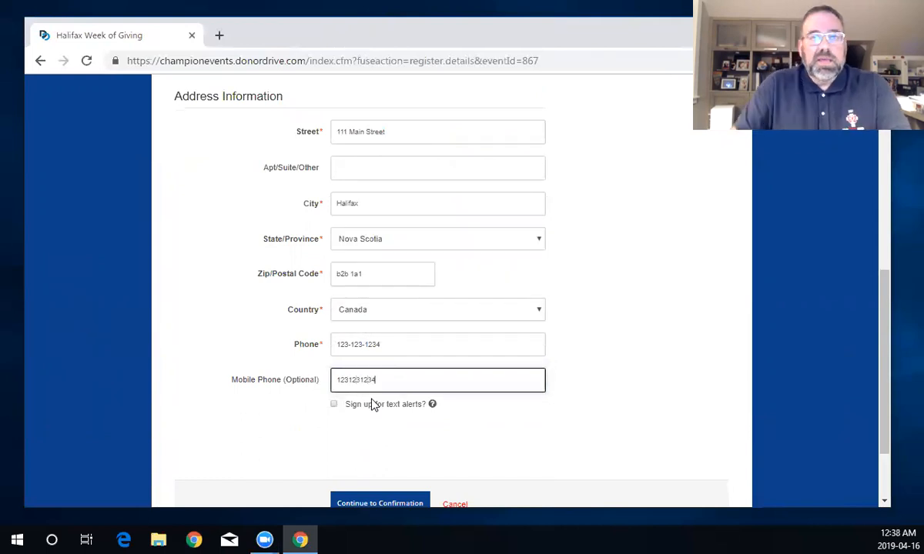
click(334, 404)
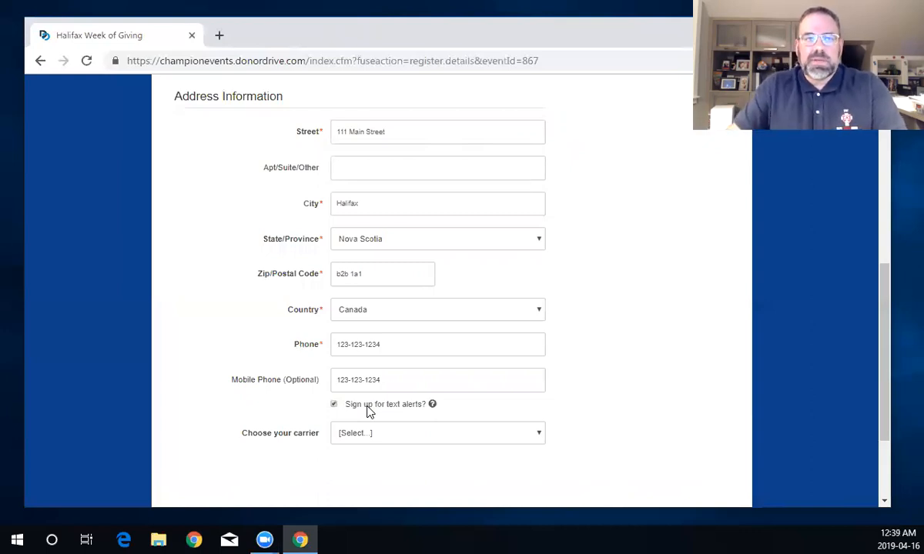
- Clear the mobile number, turn text alerts back off, and continue to confirmation
click(392, 438)
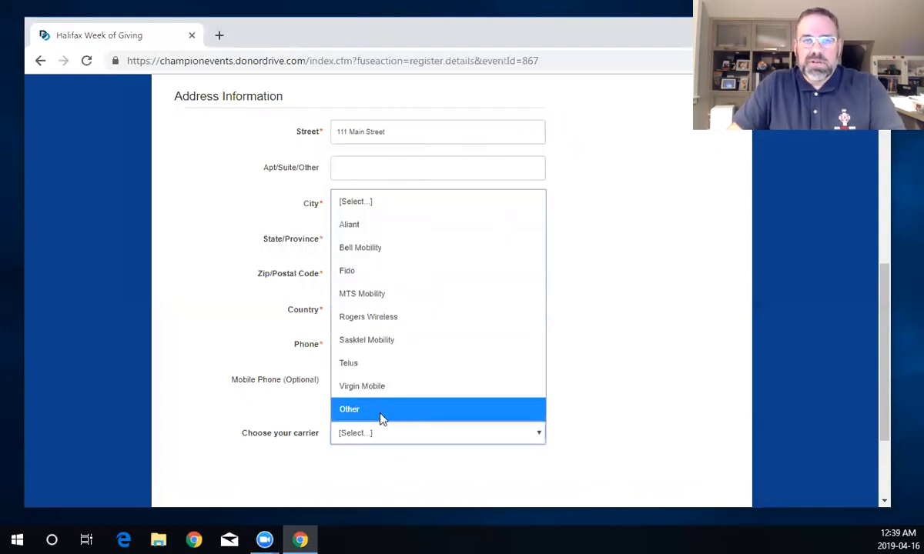
click(326, 472)
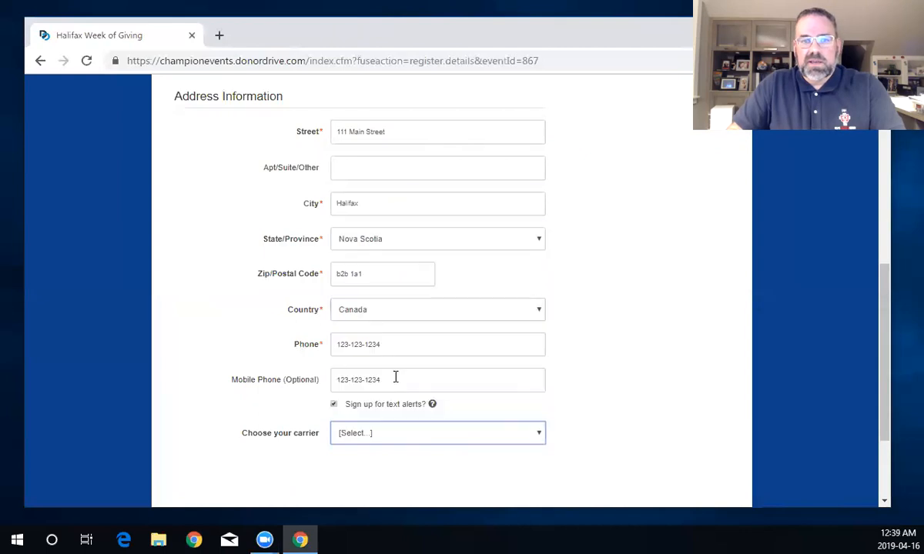
triple_click(343, 378)
key(BackSpace)
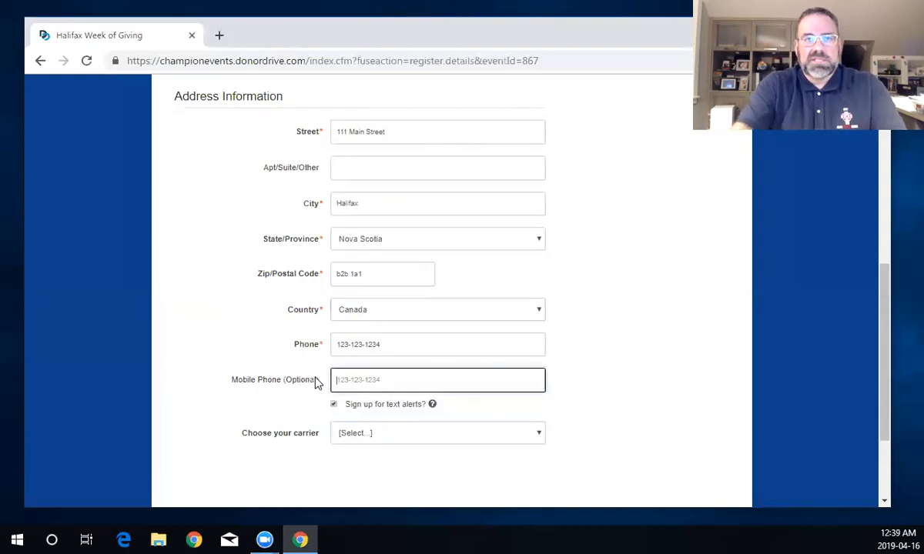
click(335, 406)
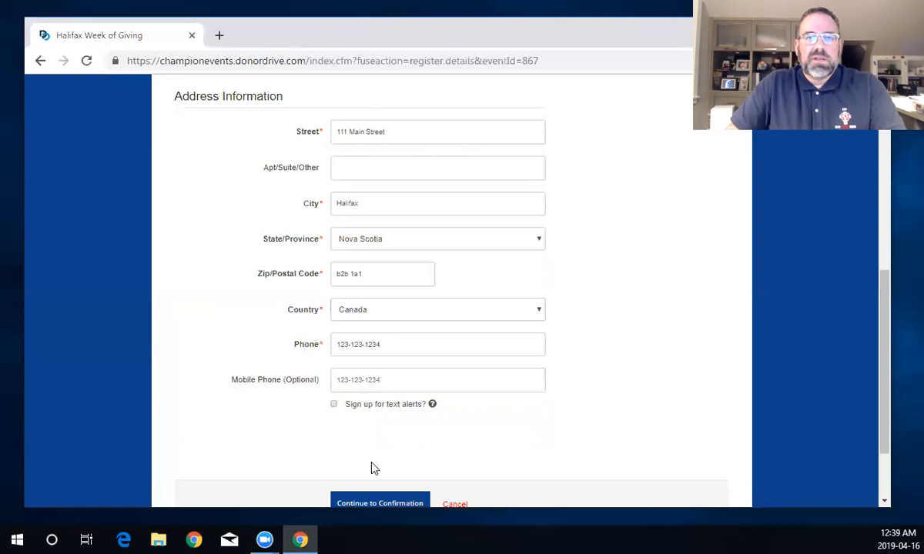
scroll(374, 462, down, 1)
click(381, 436)
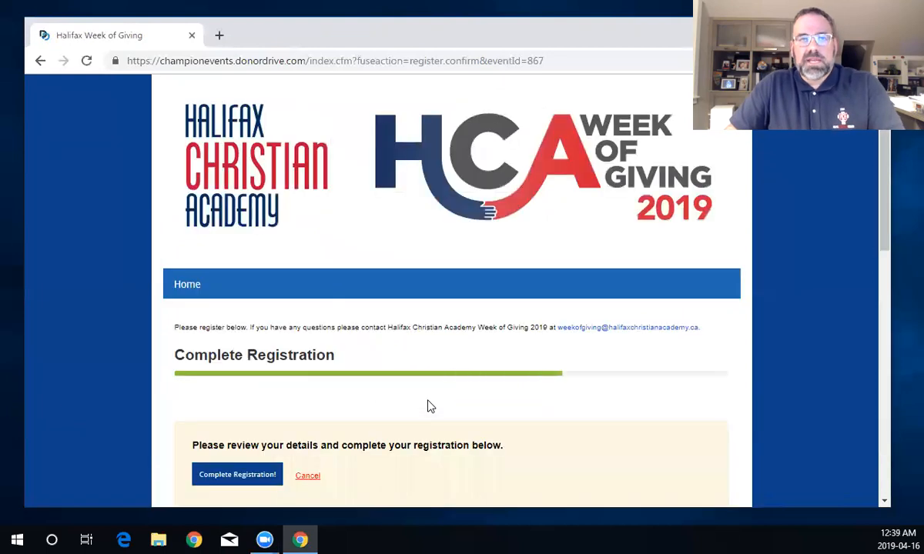
- Review the summary (Serve-A-Thon Participant, $1500.00 goal) and click Complete Registration!
scroll(430, 411, down, 1)
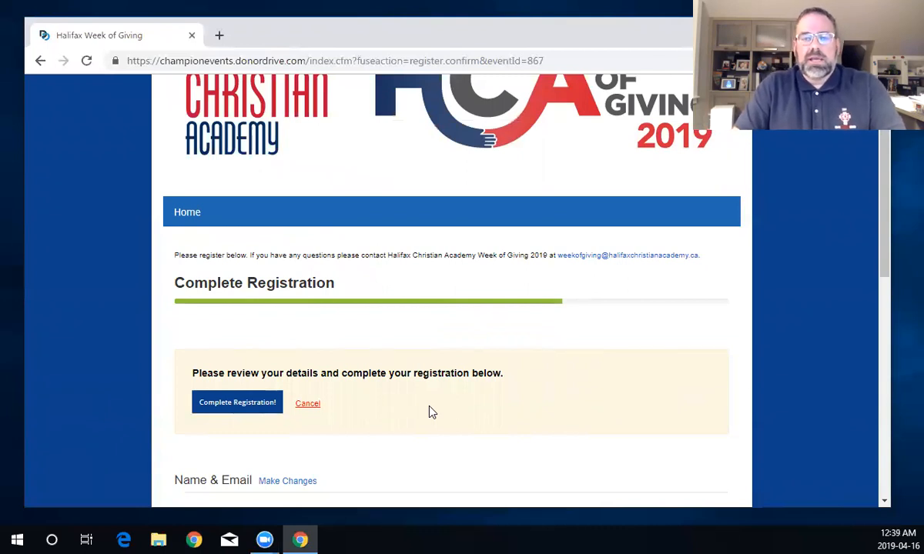
scroll(423, 412, down, 1)
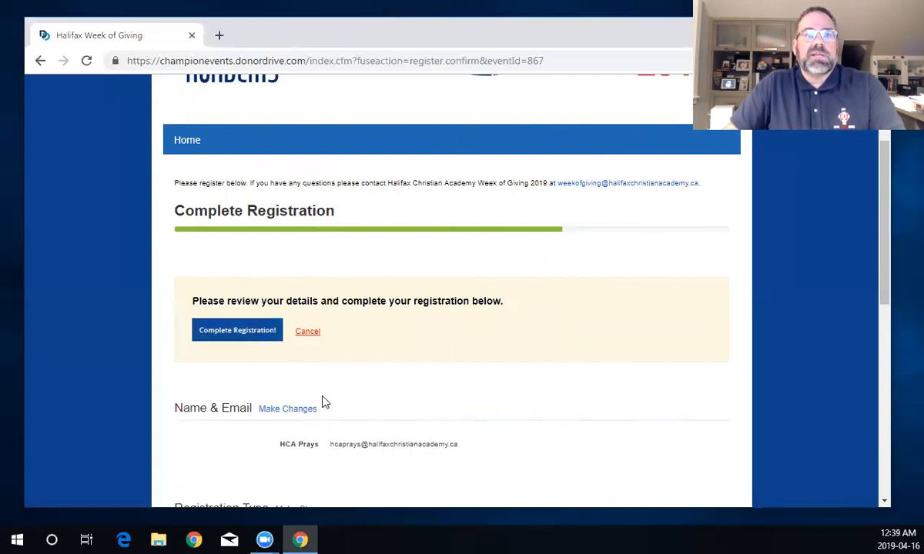
scroll(321, 403, down, 2)
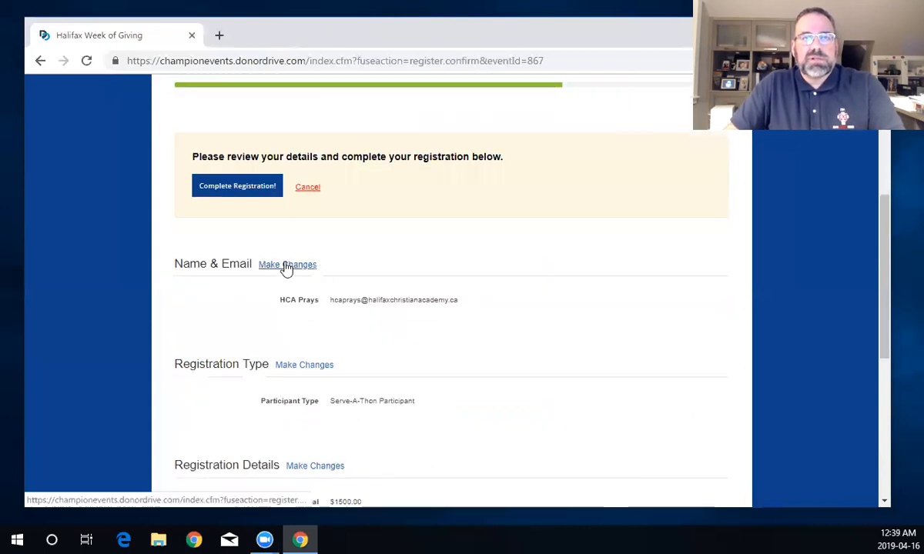
scroll(324, 393, down, 2)
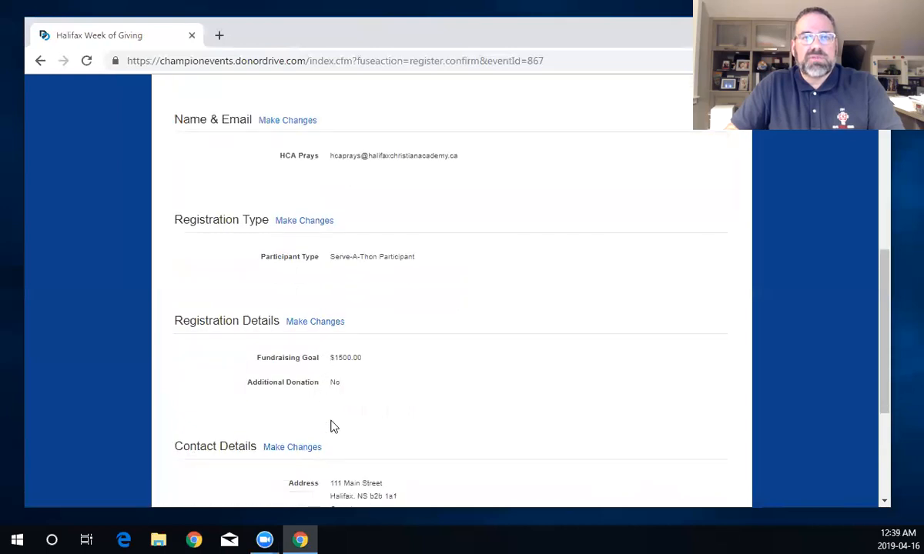
scroll(336, 480, down, 2)
click(358, 479)
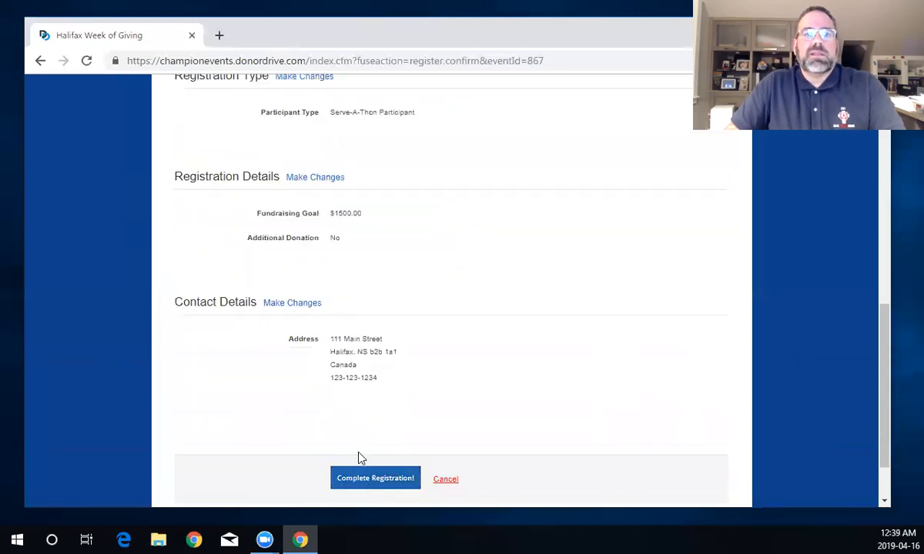
- Choose Customize your Page, then skip the photo with 'No thanks, I'll do this later'
scroll(359, 447, down, 1)
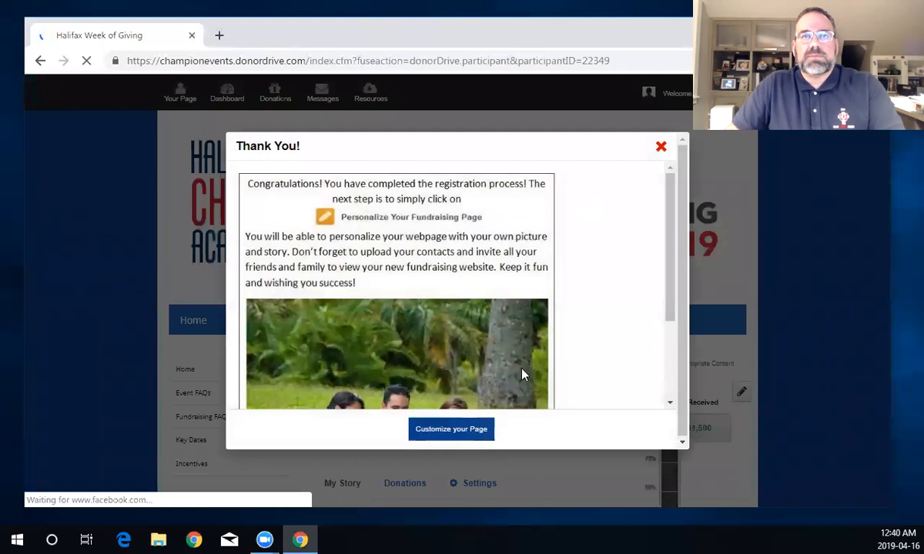
click(454, 430)
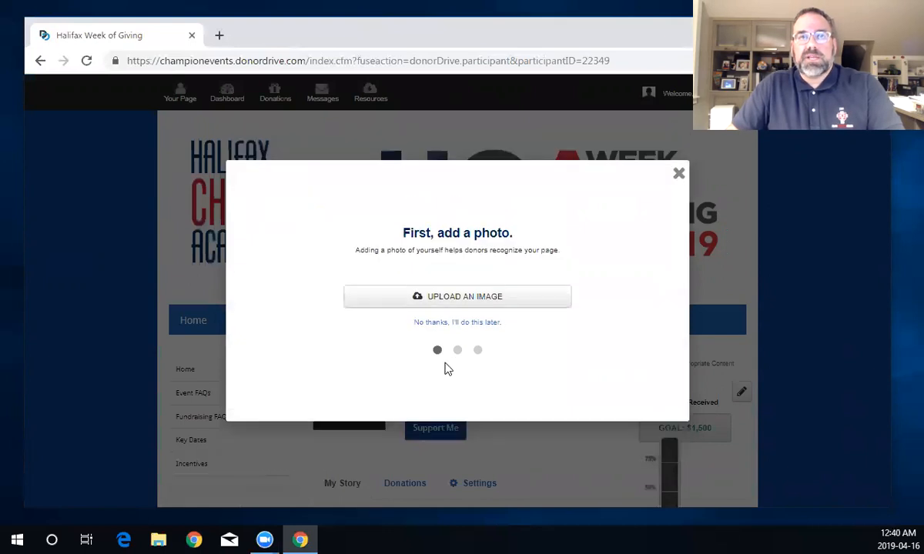
click(470, 323)
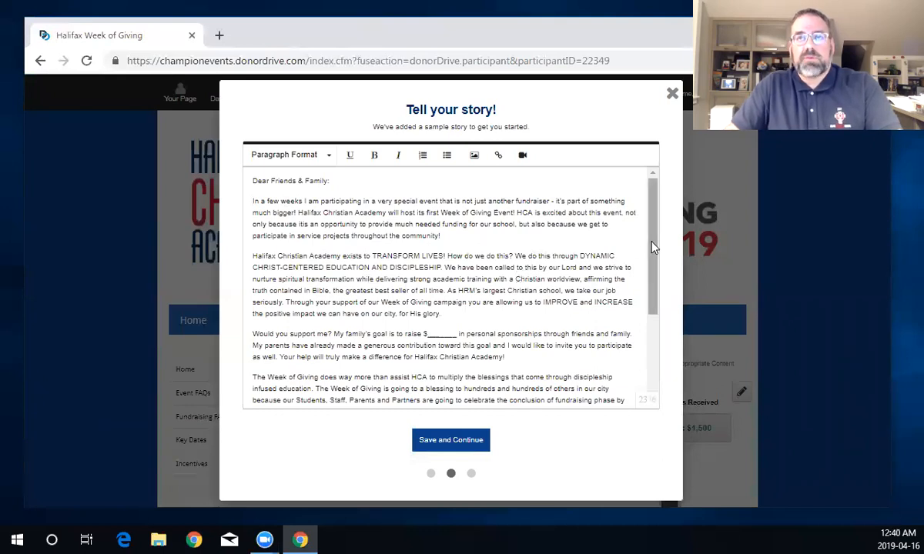
scroll(611, 235, down, 1)
scroll(609, 237, up, 1)
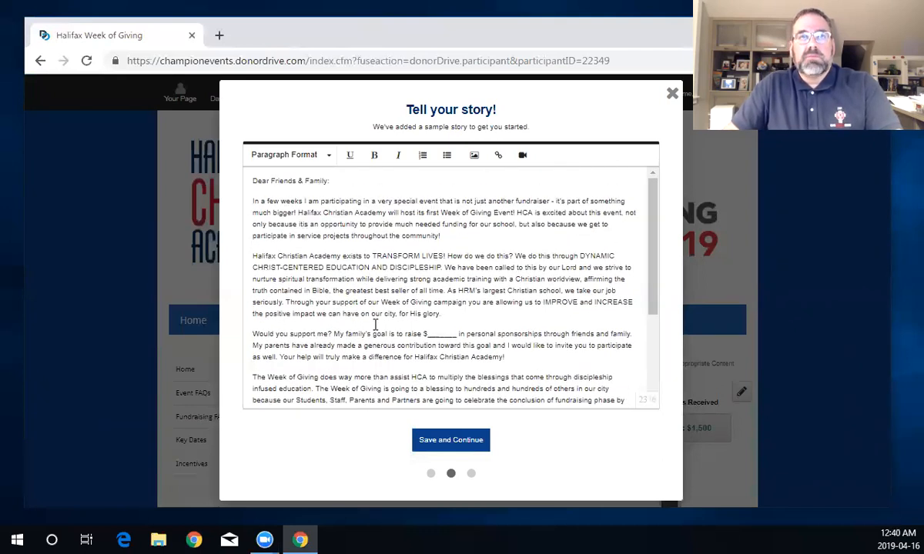
drag(458, 334, 428, 333)
text(1500)
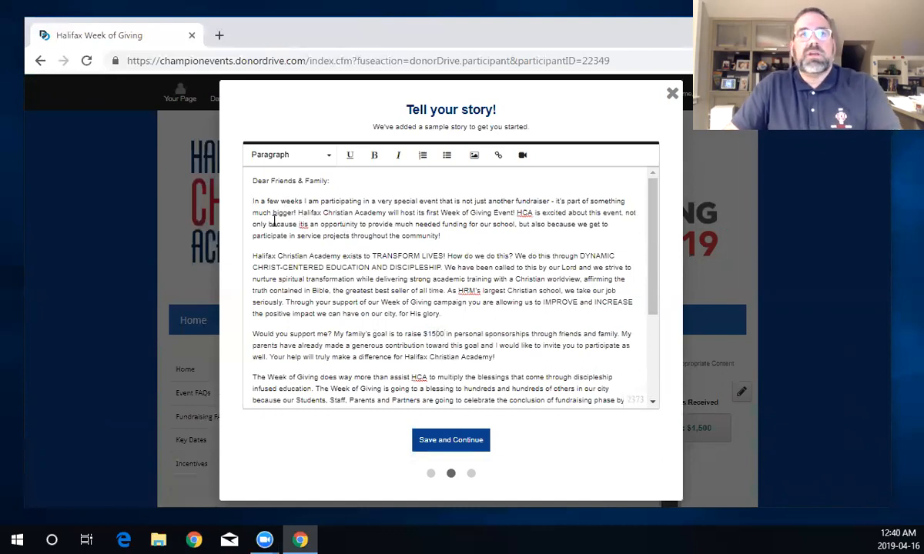
scroll(360, 275, down, 3)
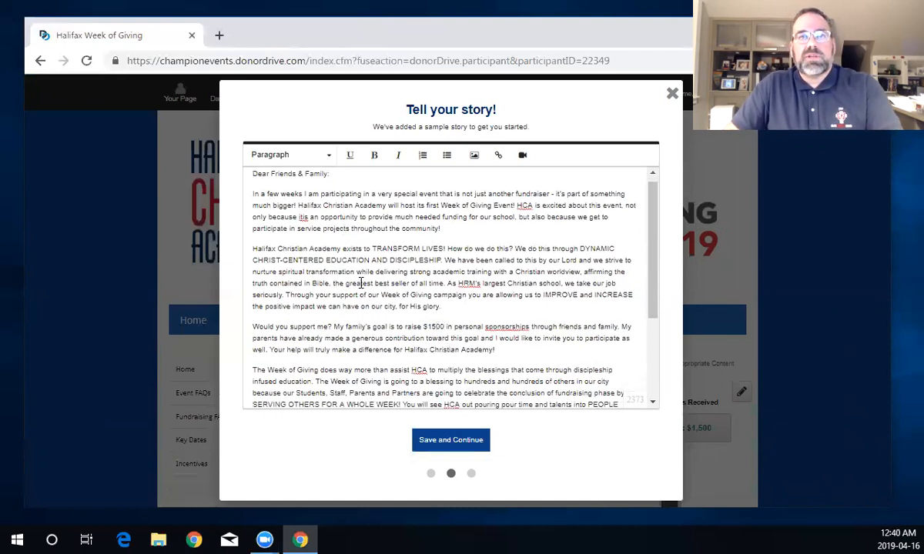
scroll(359, 301, up, 3)
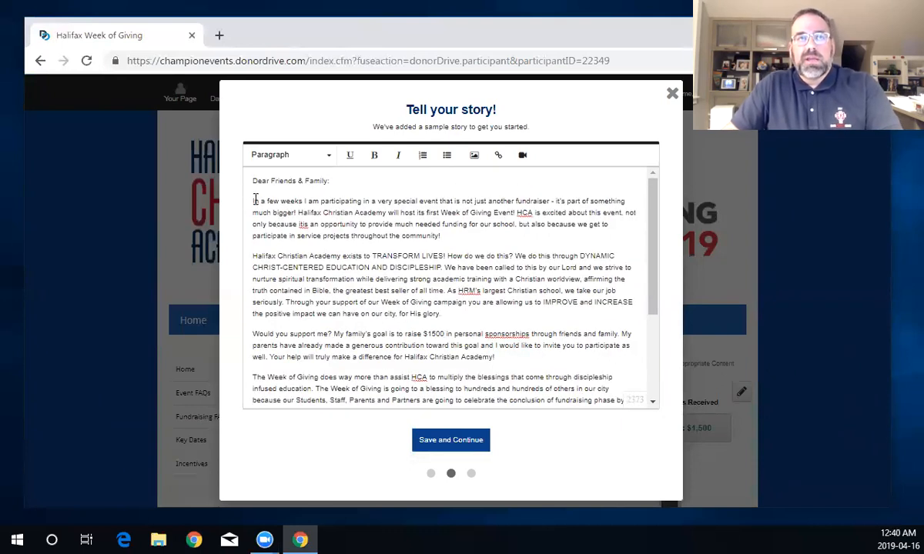
- Replace the first paragraph with a testimony placeholder, 'Why HCA Matters' and 'The benefits of Christian Education'
triple_click(378, 220)
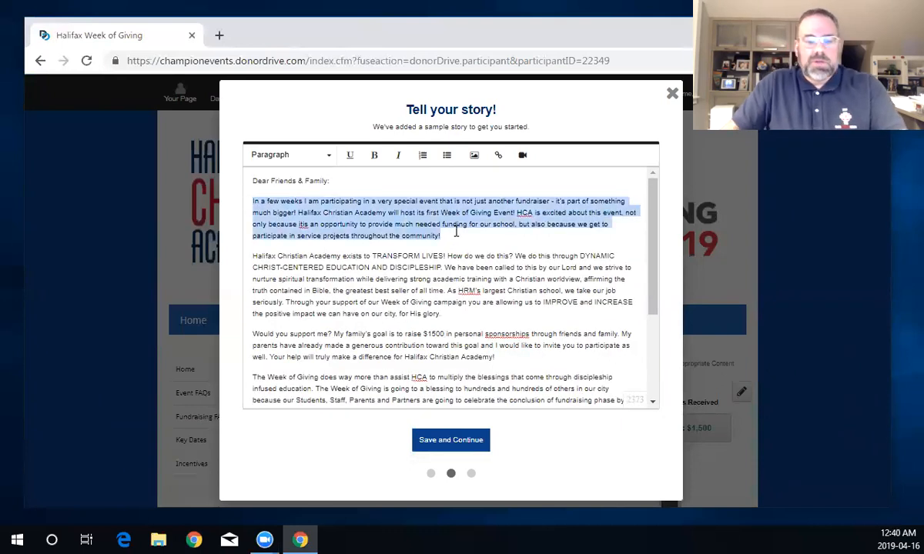
text(Sh)
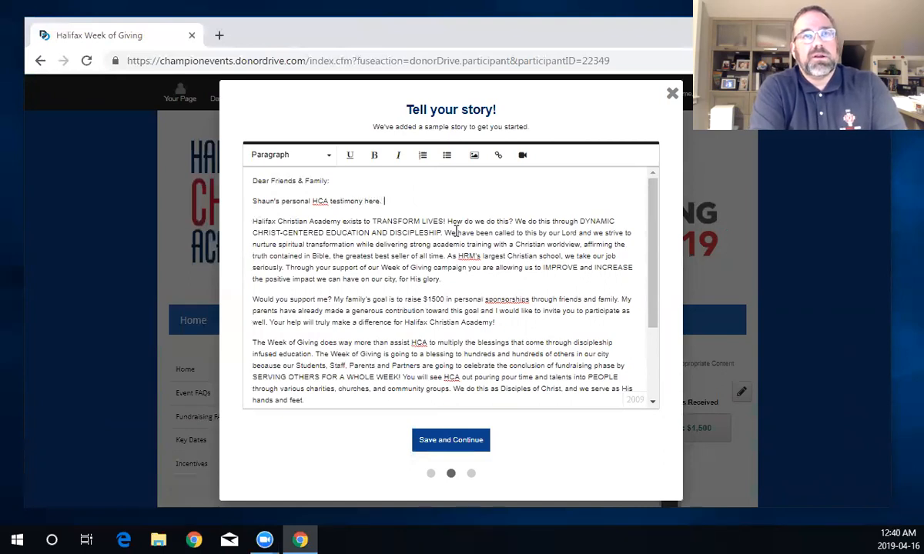
key(Return)
text(WH)
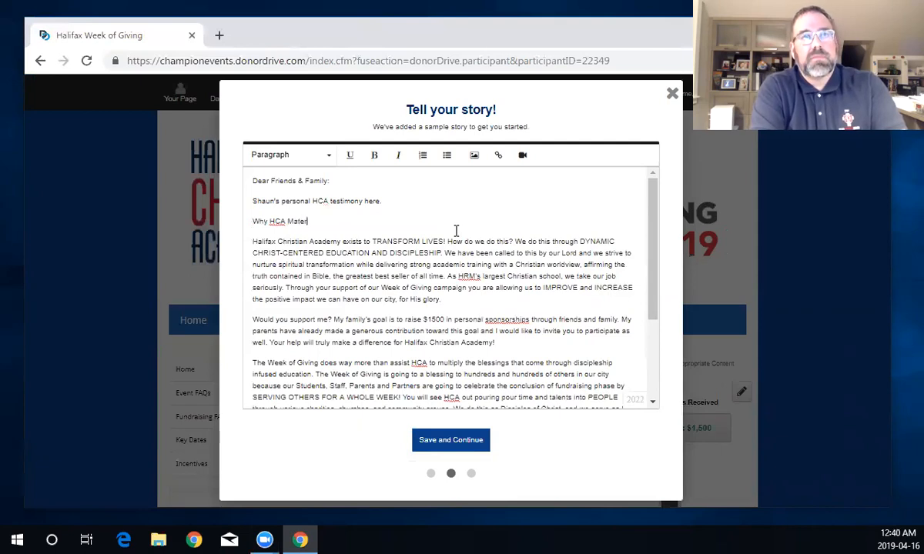
key(Return)
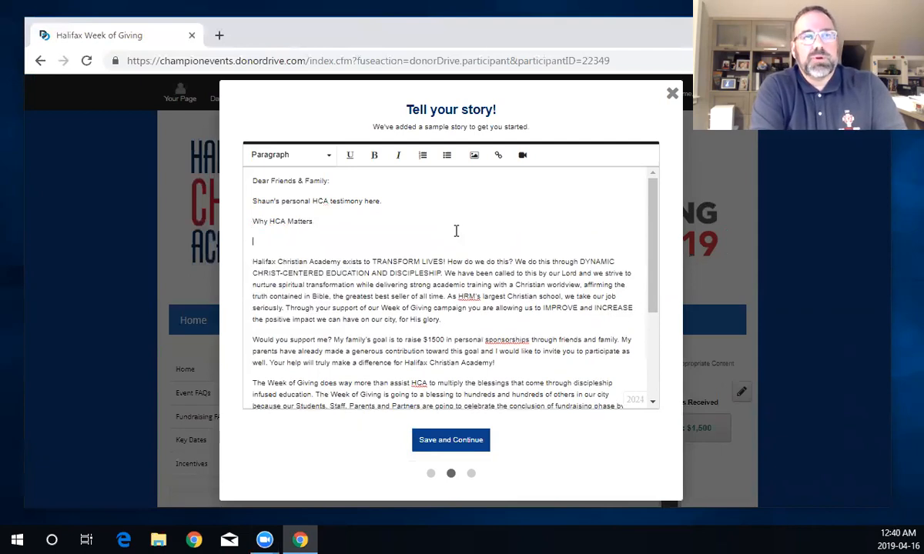
text(The benefits of Christian Education)
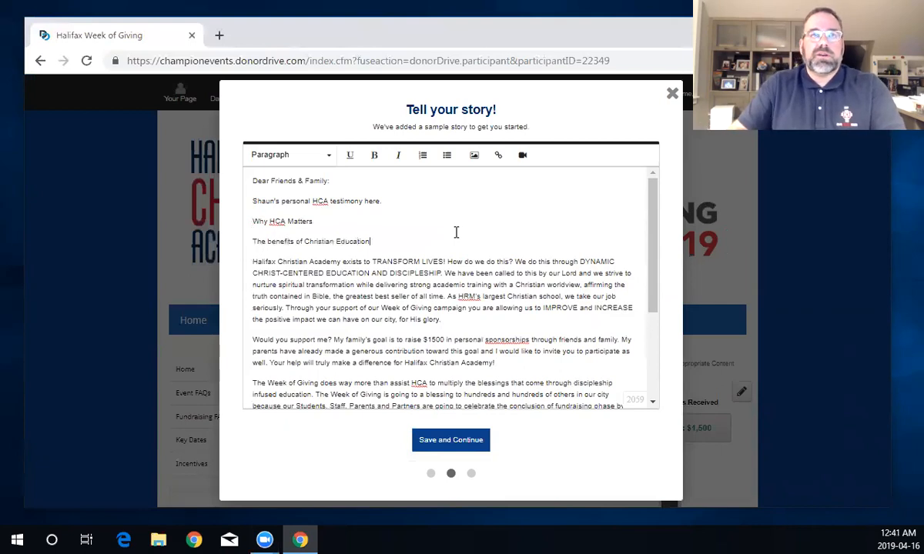
- Make the testimony placeholder line bold
scroll(442, 230, down, 1)
scroll(442, 229, down, 2)
scroll(385, 184, up, 4)
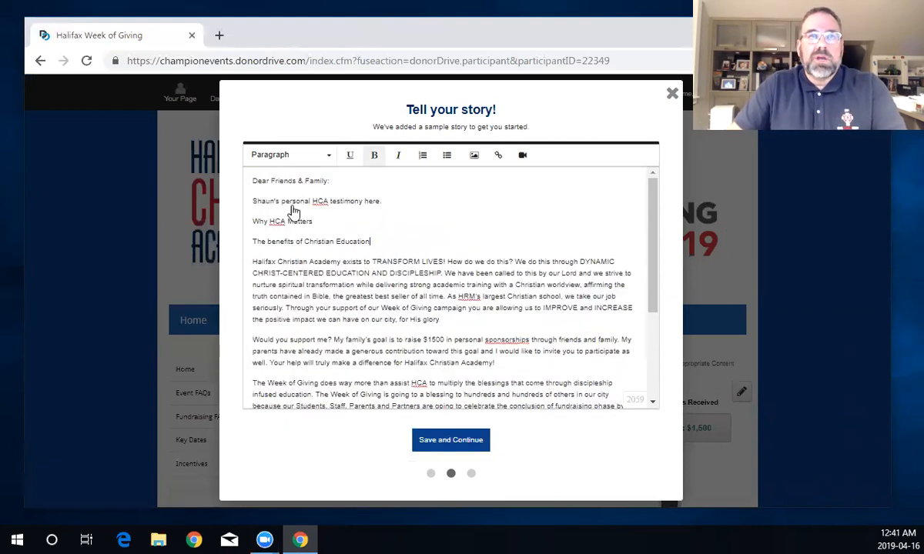
drag(253, 201, 389, 202)
click(374, 155)
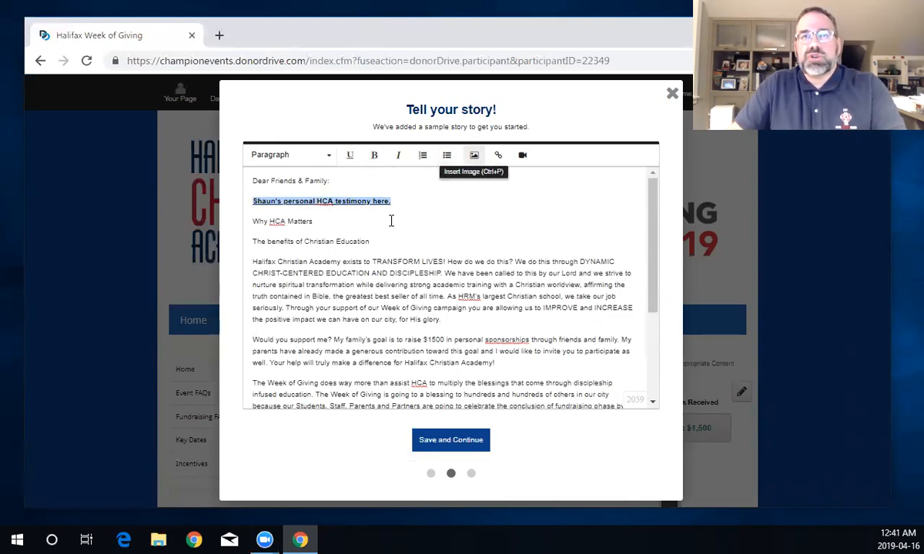
click(361, 221)
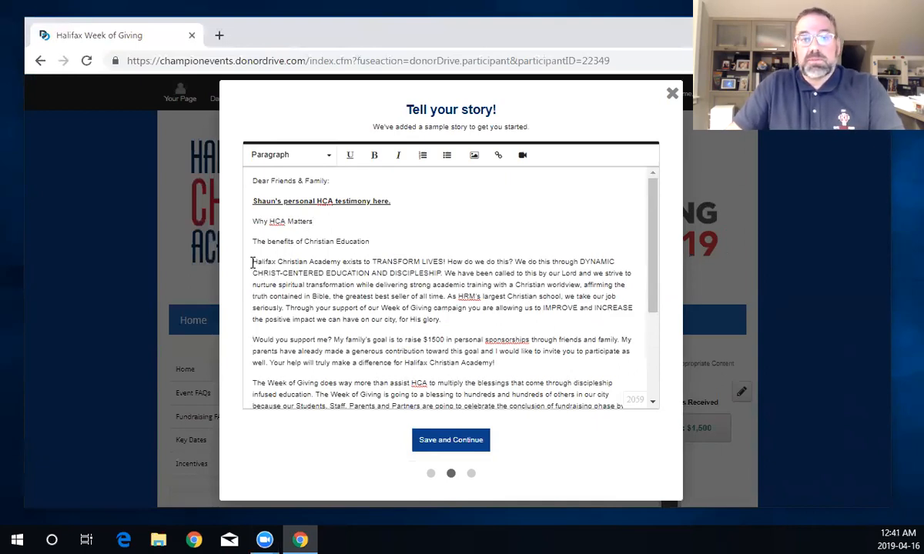
- Delete the sample text from the Halifax Christian Academy paragraph to the story's end
scroll(262, 262, down, 1)
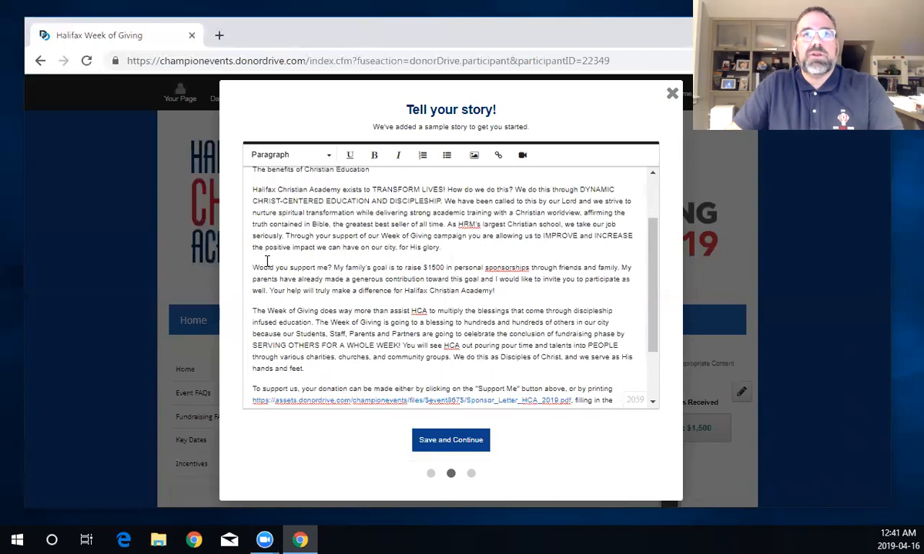
scroll(440, 176, up, 1)
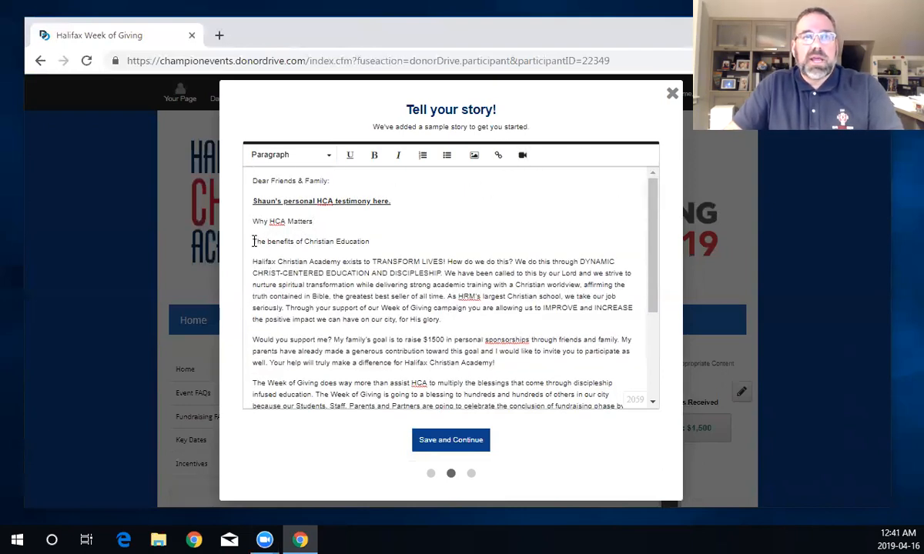
drag(254, 262, 553, 379)
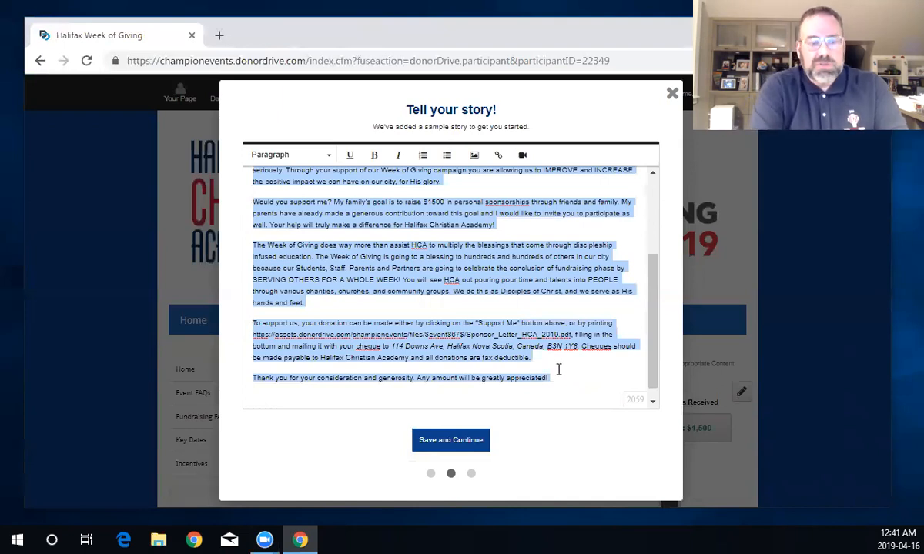
key(BackSpace)
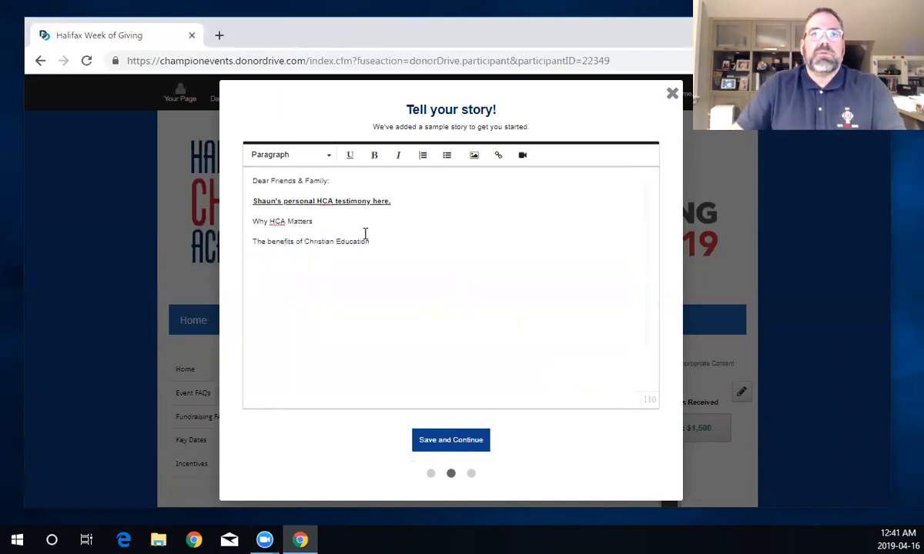
- Save the story and complete the page setup with the custom link HCA-Prays
click(462, 442)
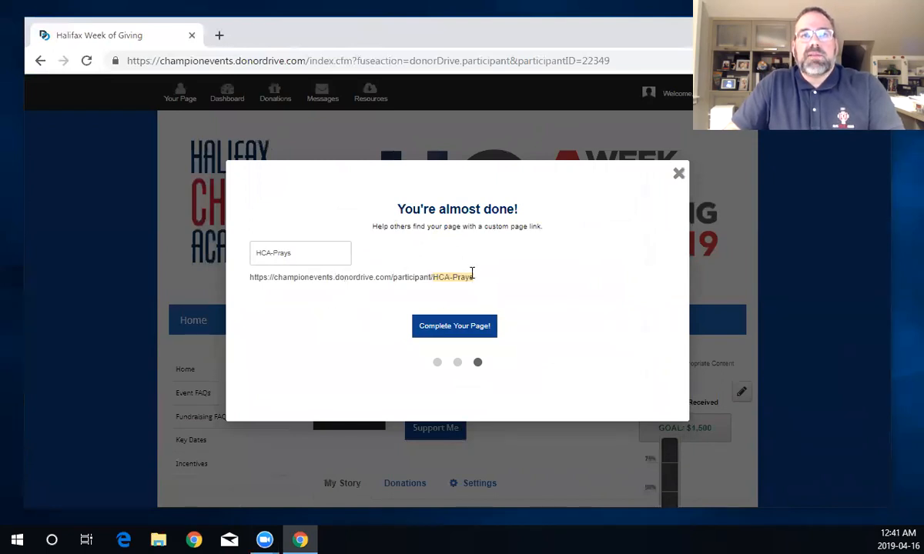
click(459, 334)
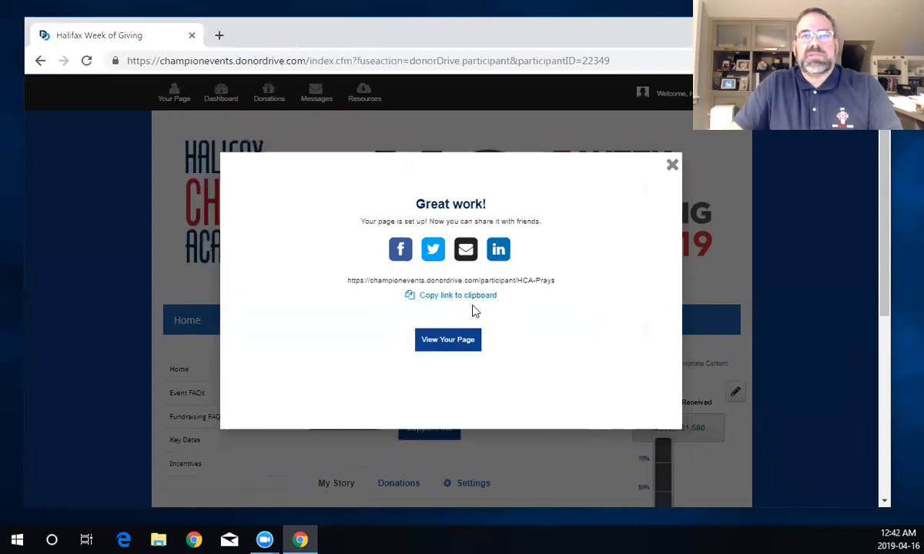
- Open the finished HCA Prays participant page from Your Page
click(462, 348)
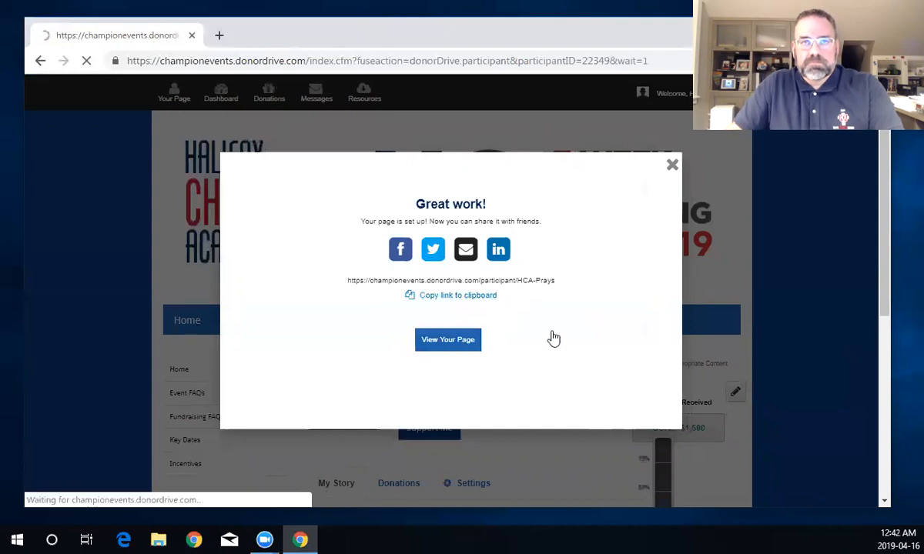
scroll(560, 366, down, 2)
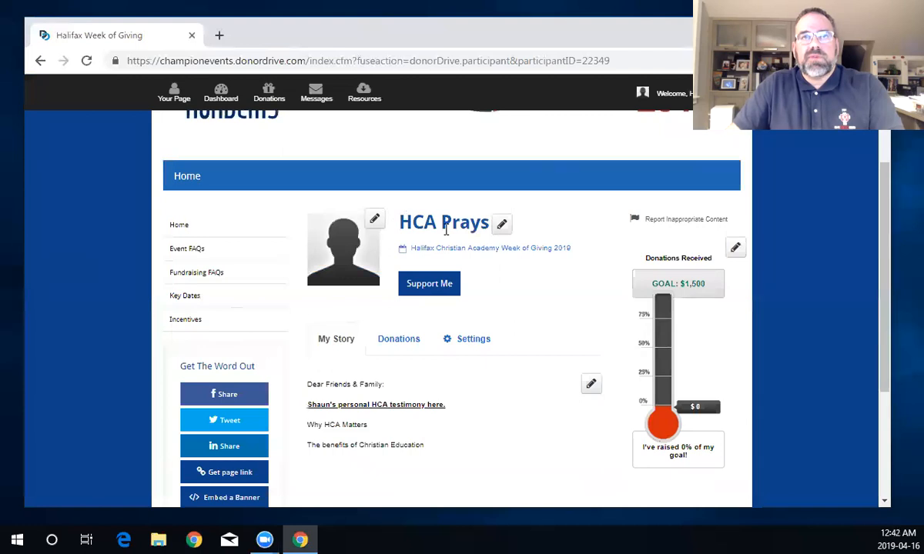
scroll(385, 394, down, 1)
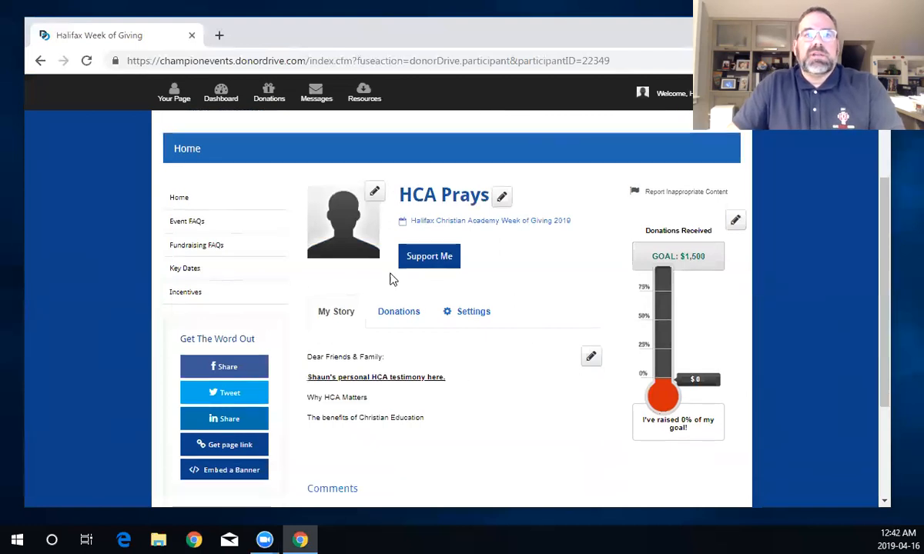
scroll(390, 279, down, 2)
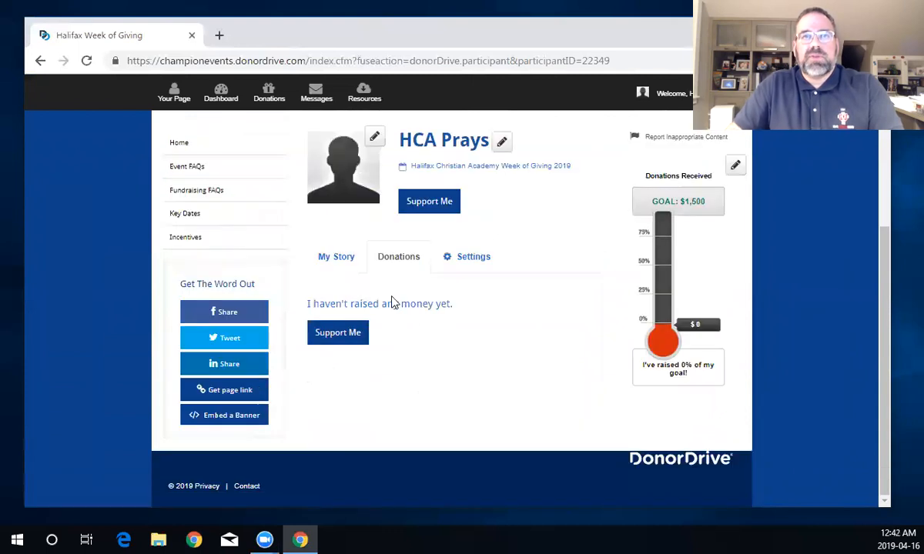
- Review the My Story section and the donations so far: $0 raised of $1,500
click(328, 260)
click(381, 259)
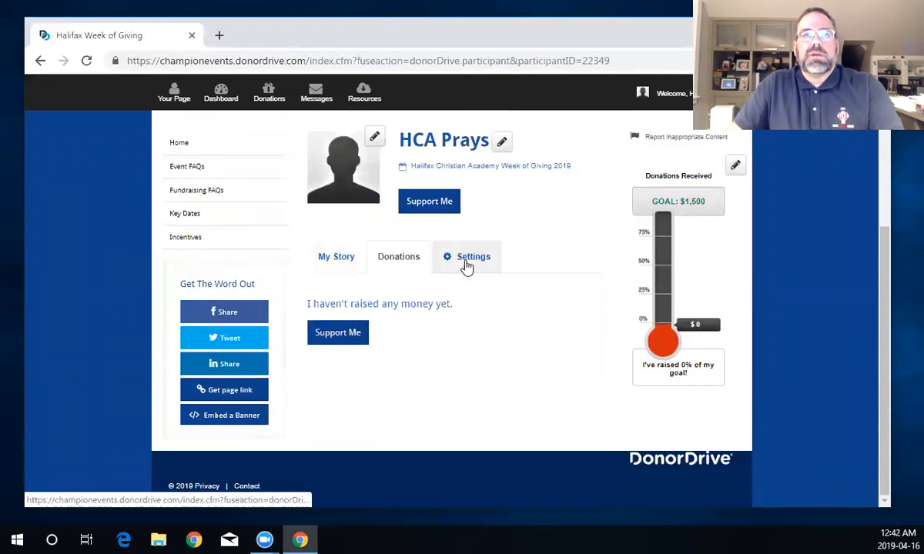
scroll(419, 339, down, 1)
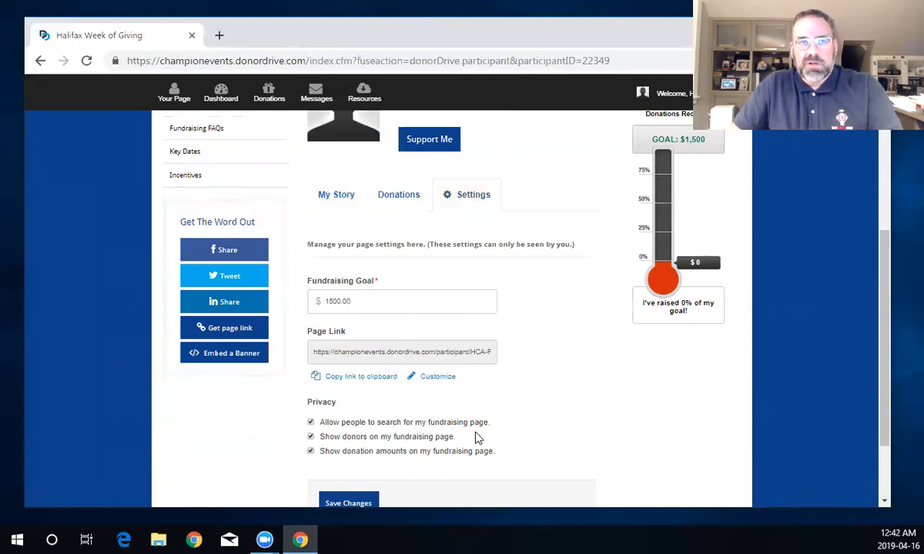
scroll(474, 435, down, 1)
scroll(435, 418, up, 1)
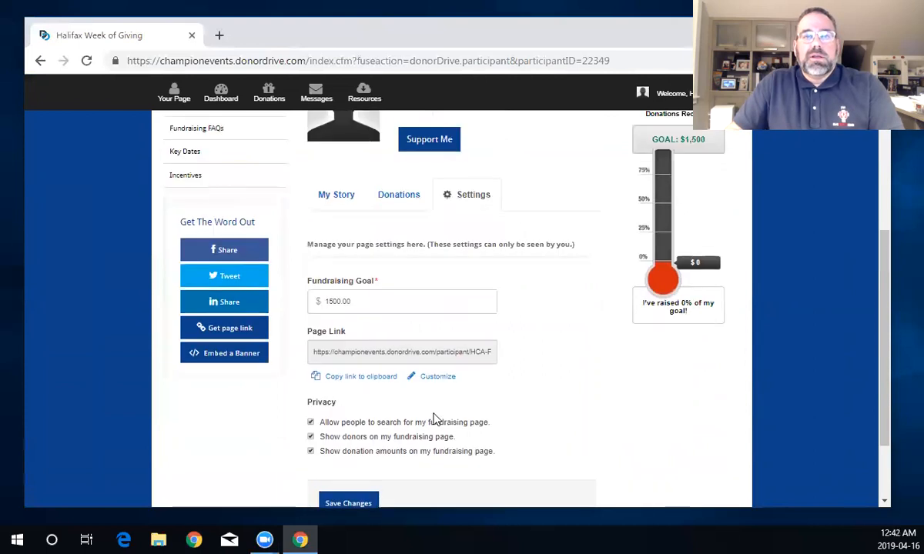
scroll(430, 414, up, 1)
scroll(430, 415, up, 1)
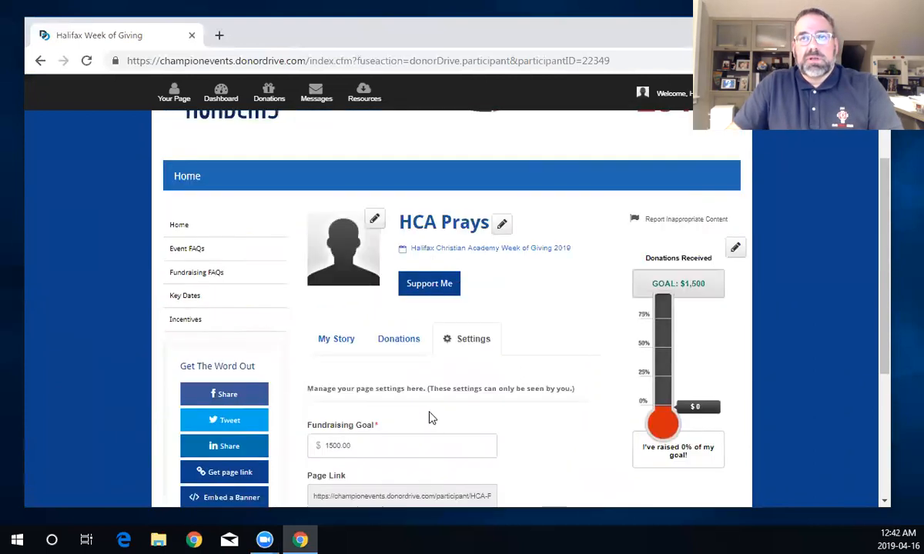
scroll(425, 410, up, 1)
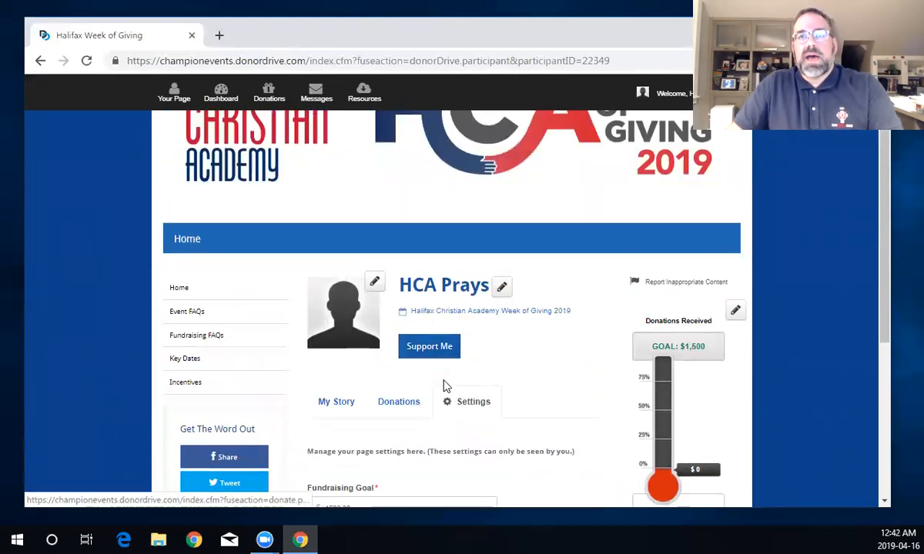
scroll(435, 400, down, 4)
scroll(416, 414, down, 1)
- Save the participant page settings
click(346, 406)
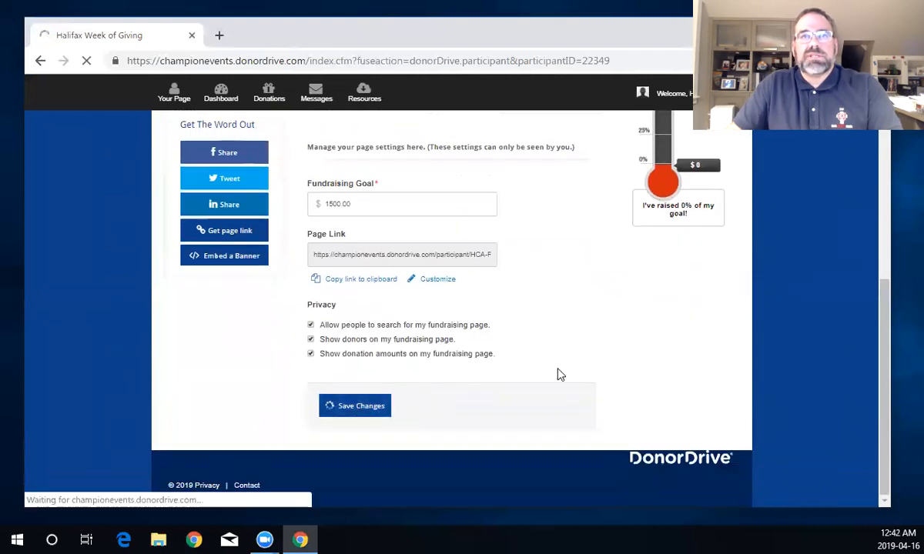
scroll(493, 359, down, 3)
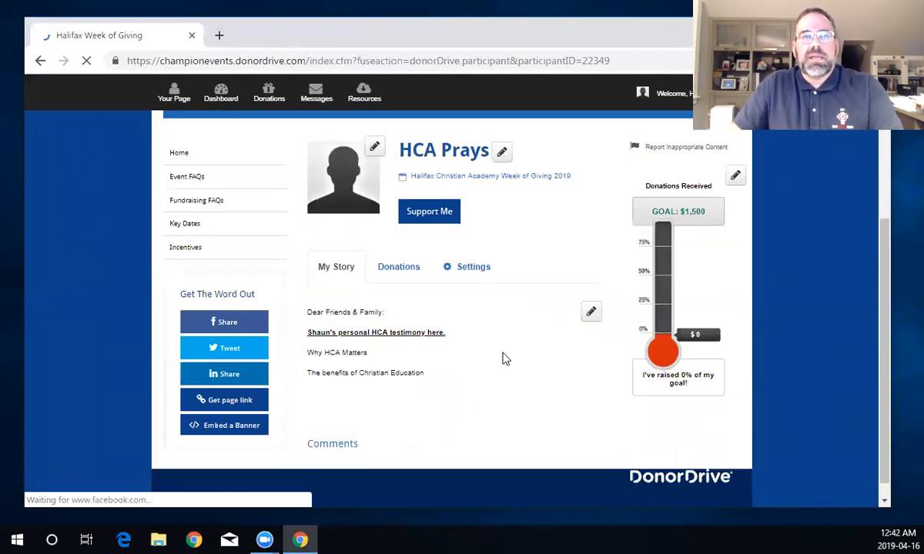
scroll(499, 357, down, 2)
scroll(499, 357, up, 3)
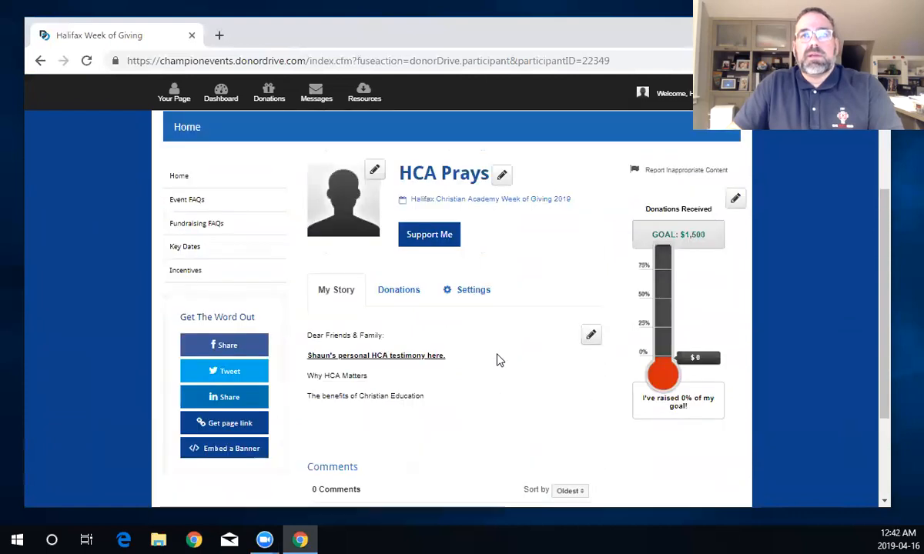
- Open the HCA Prays donation form offering $500, $250, $100, $50 or Other amounts
click(430, 240)
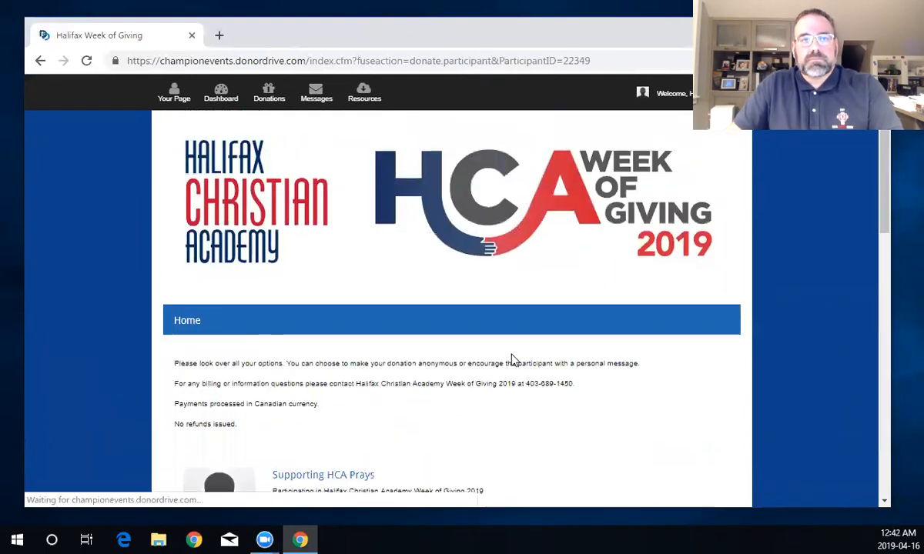
scroll(511, 361, down, 2)
scroll(472, 377, down, 2)
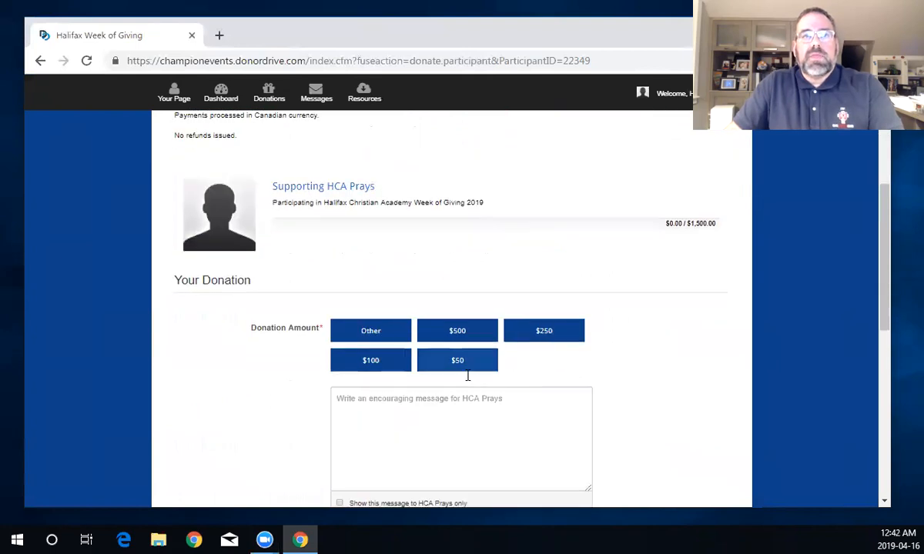
scroll(501, 234, down, 1)
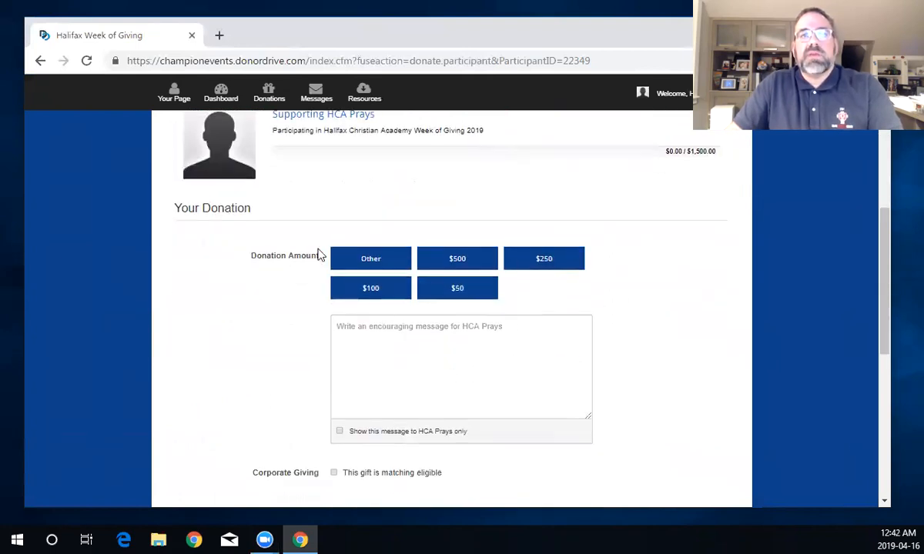
scroll(430, 460, up, 2)
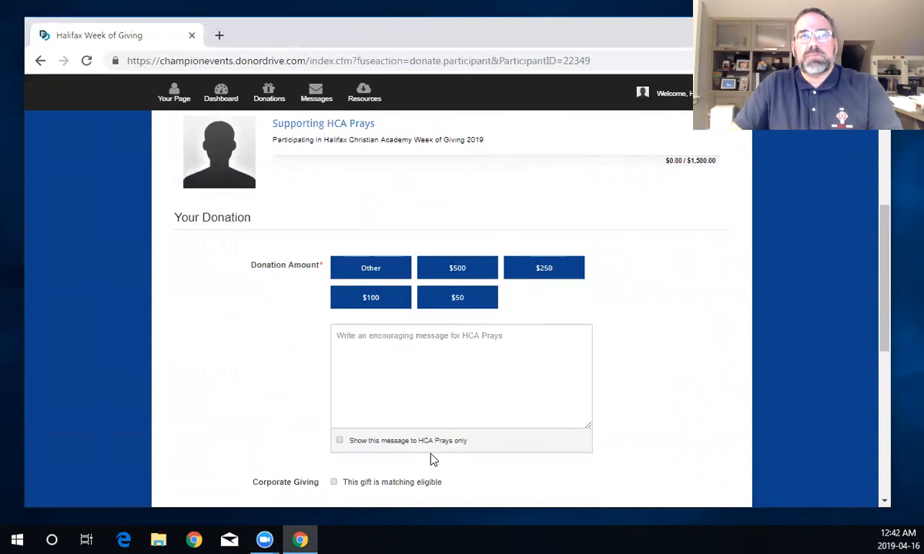
scroll(430, 460, down, 2)
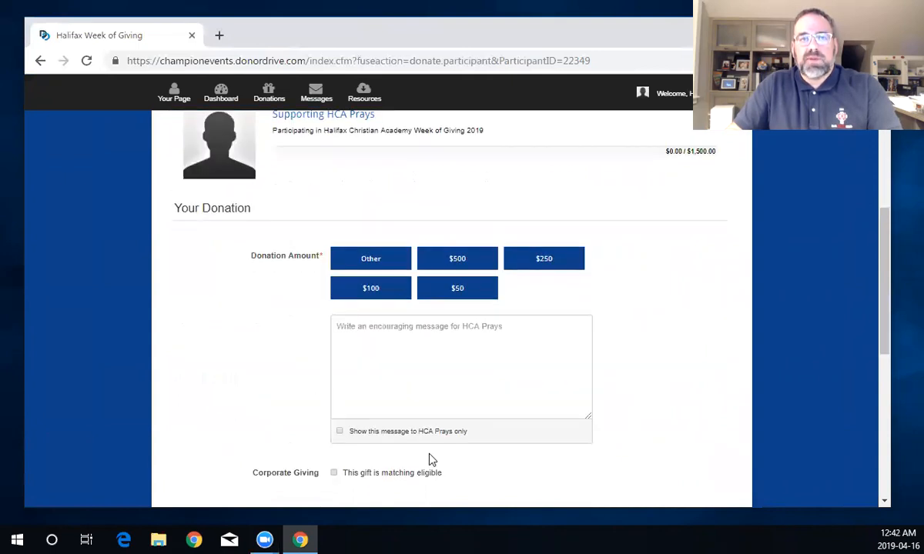
scroll(430, 460, up, 1)
- Preview the donor encouraging-message box, then open the Welcome account dropdown
scroll(432, 455, up, 3)
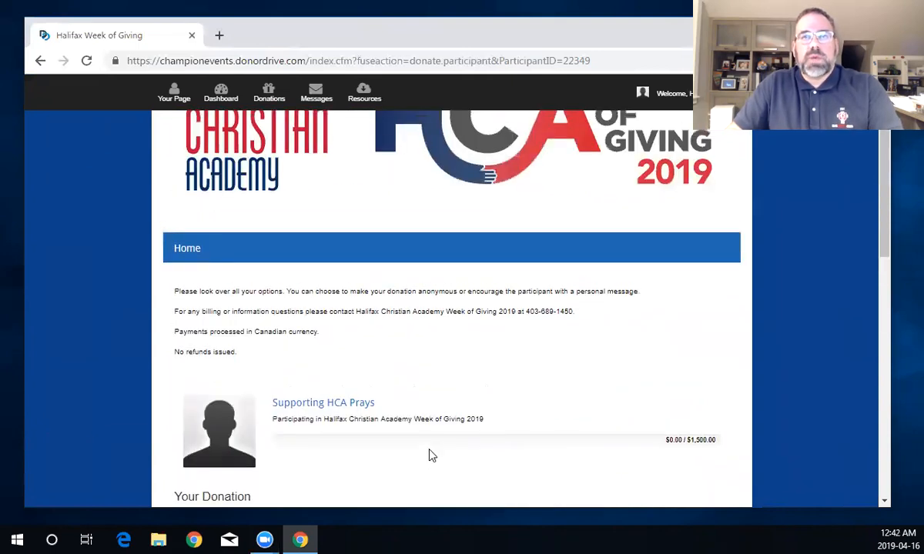
scroll(431, 456, down, 1)
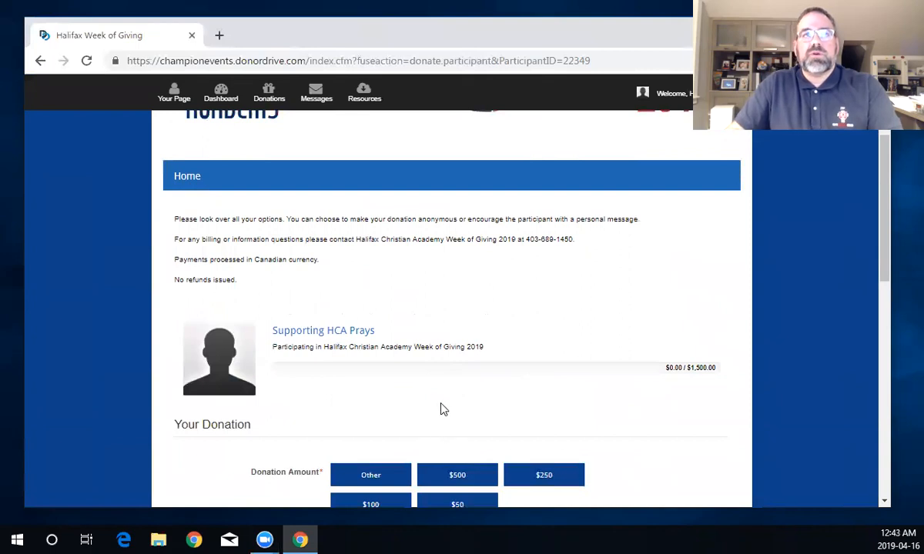
scroll(442, 385, down, 1)
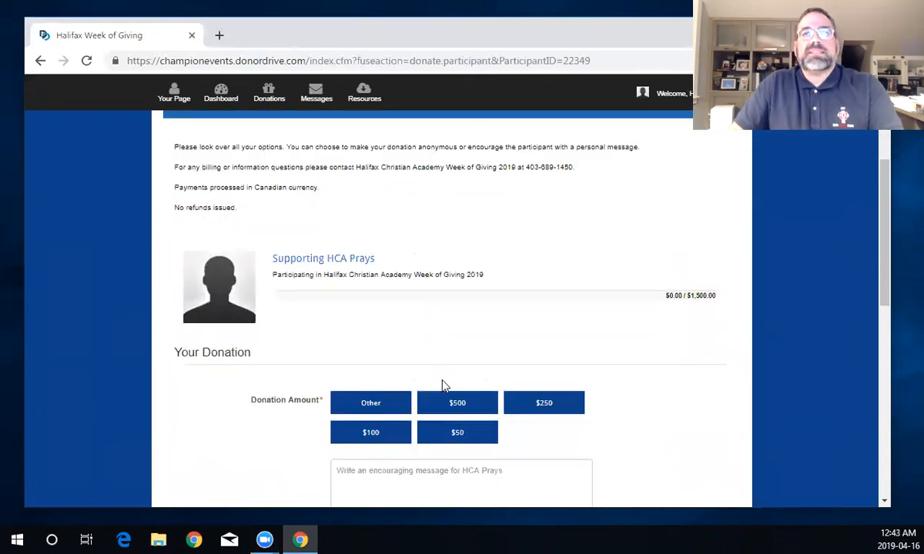
scroll(445, 394, down, 2)
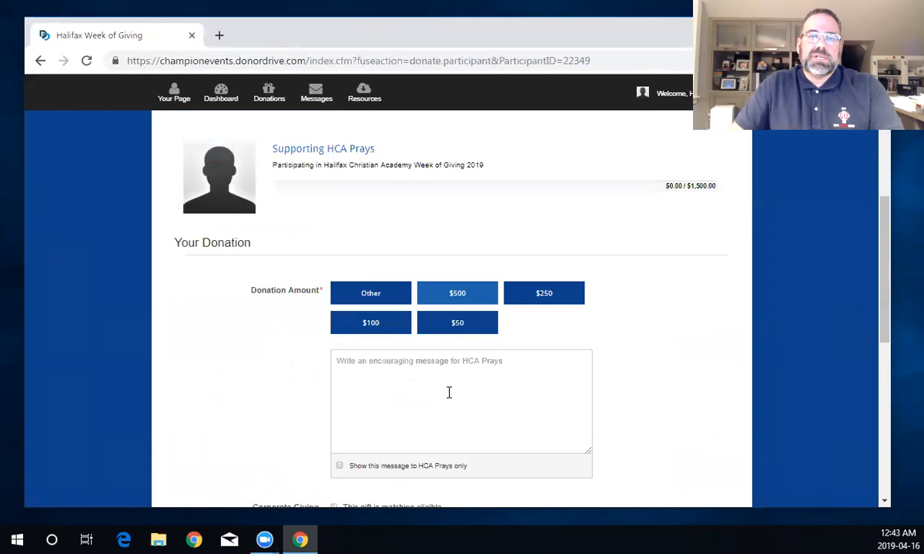
scroll(452, 392, up, 1)
scroll(582, 262, up, 3)
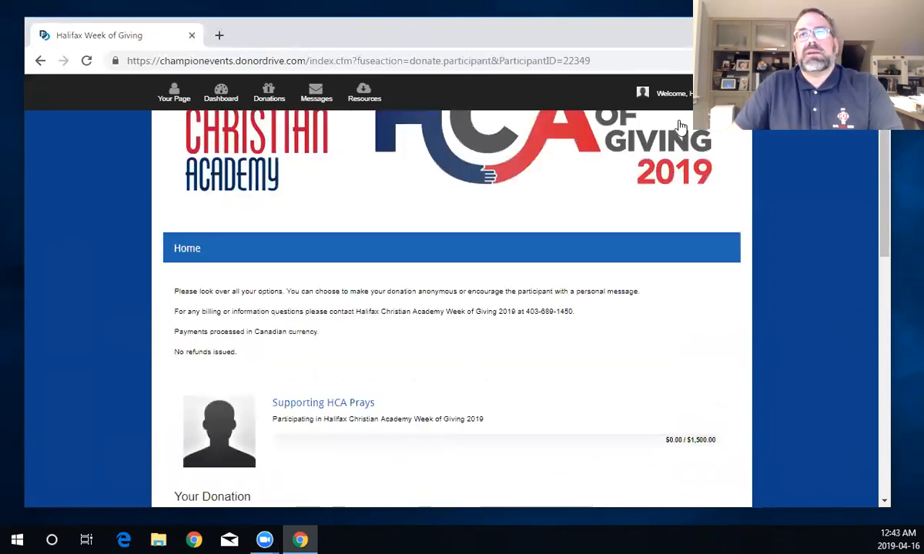
click(643, 93)
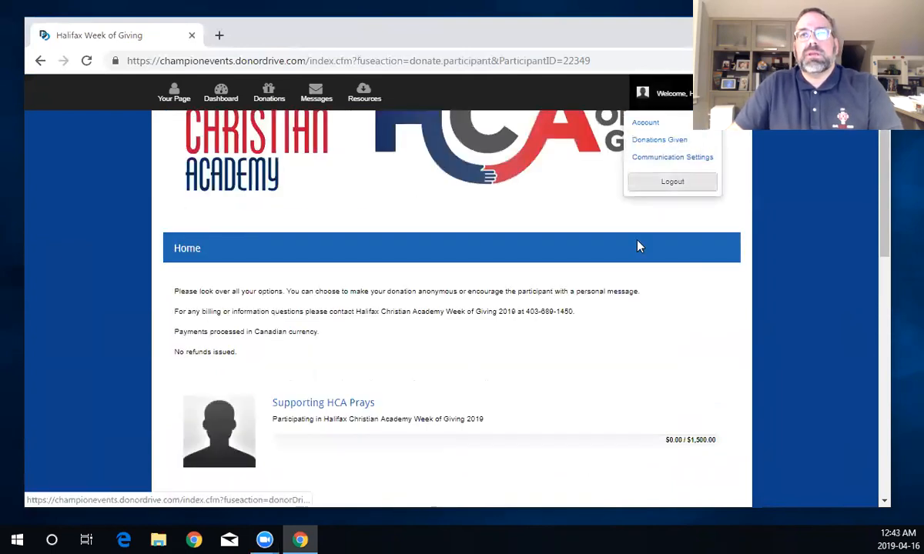
scroll(597, 224, up, 1)
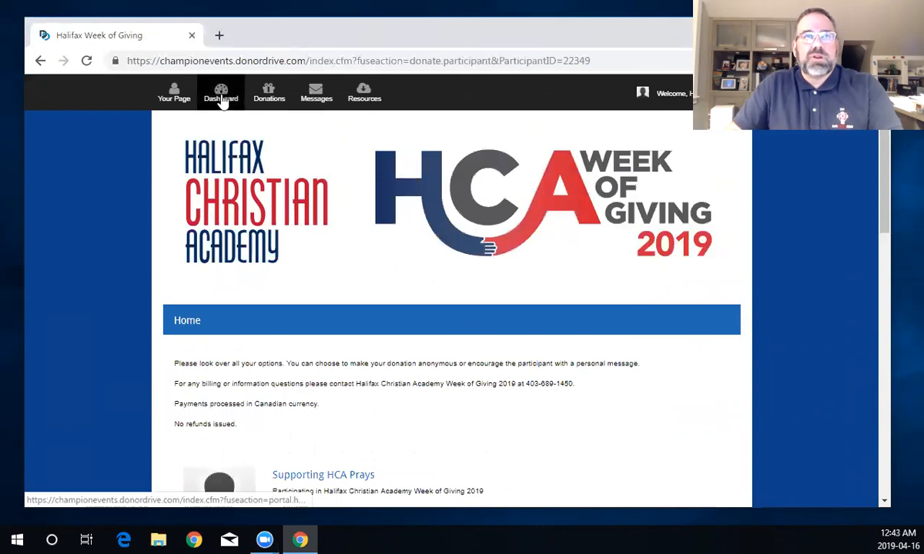
- Return to the Week of Giving 2019 dashboard showing rank 25/33 and the Ask Friends to Donate panel
click(221, 99)
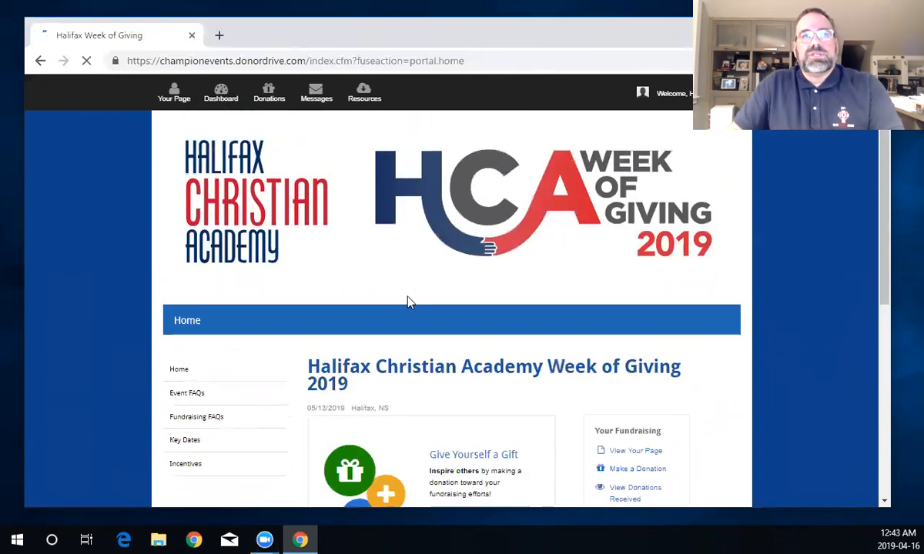
mouse_move(682, 96)
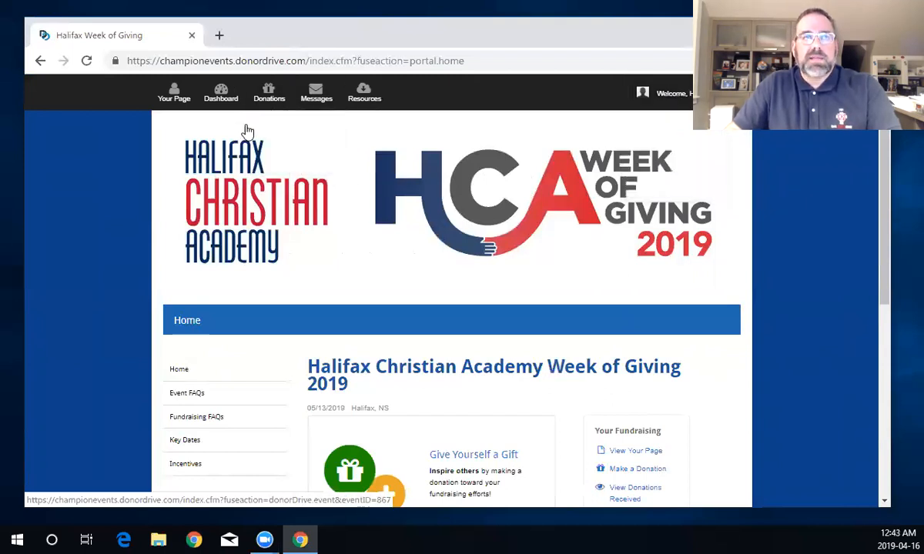
scroll(367, 274, down, 3)
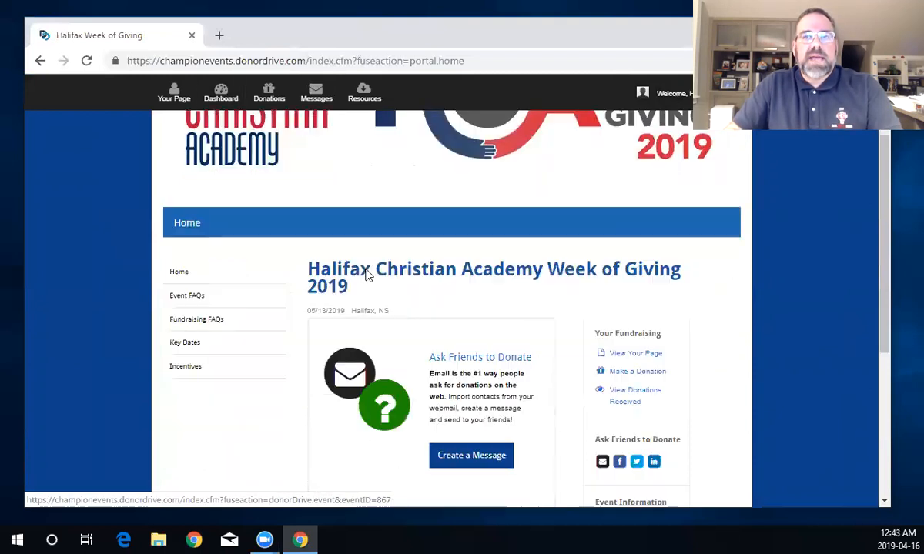
scroll(446, 297, down, 3)
scroll(472, 351, up, 2)
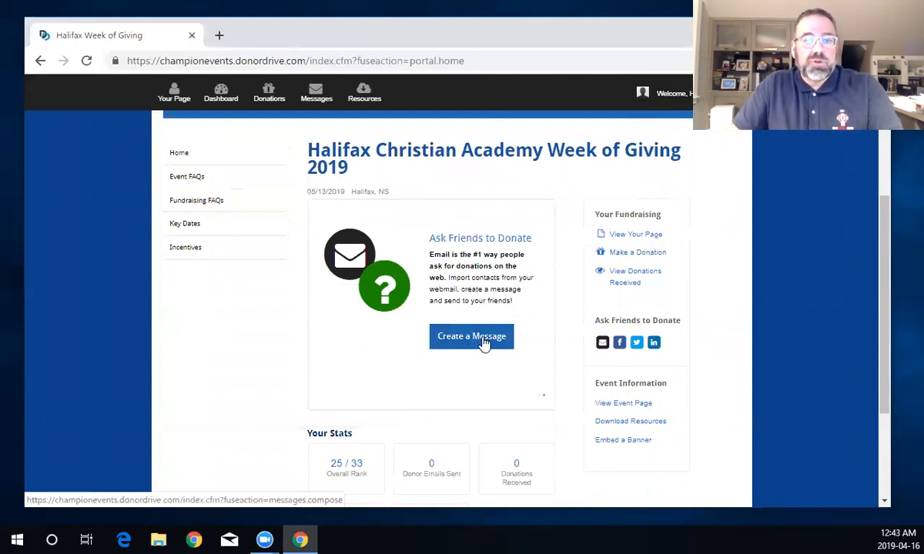
- Create a new message with Ask a Friend to Donate kept as the message type
click(474, 339)
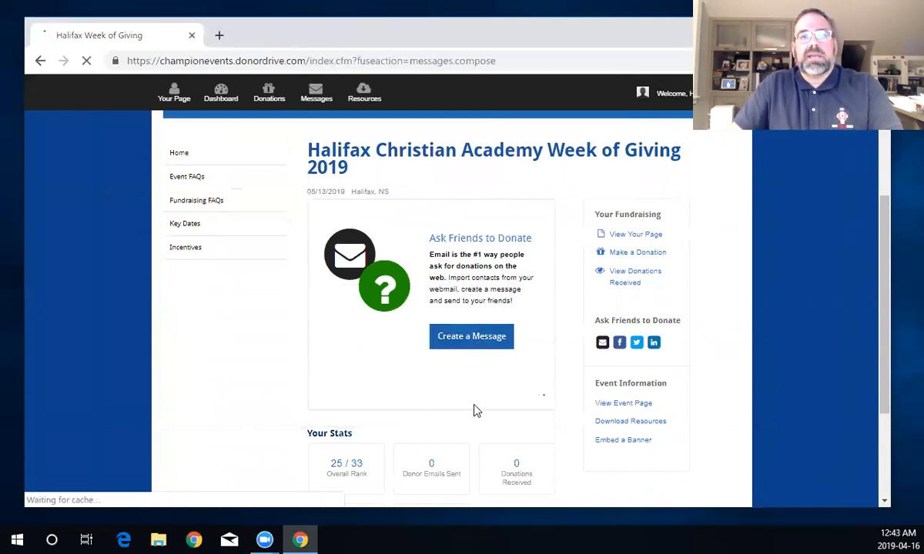
scroll(478, 399, down, 3)
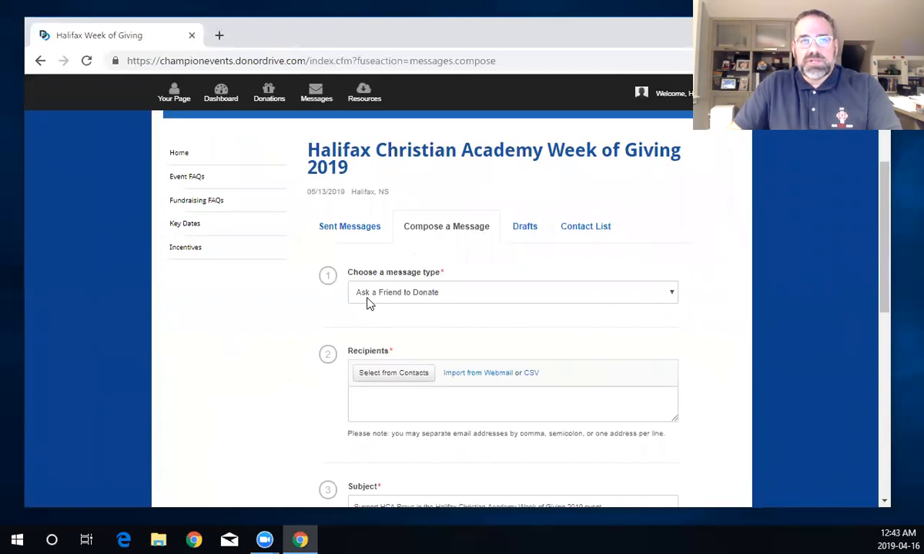
click(669, 297)
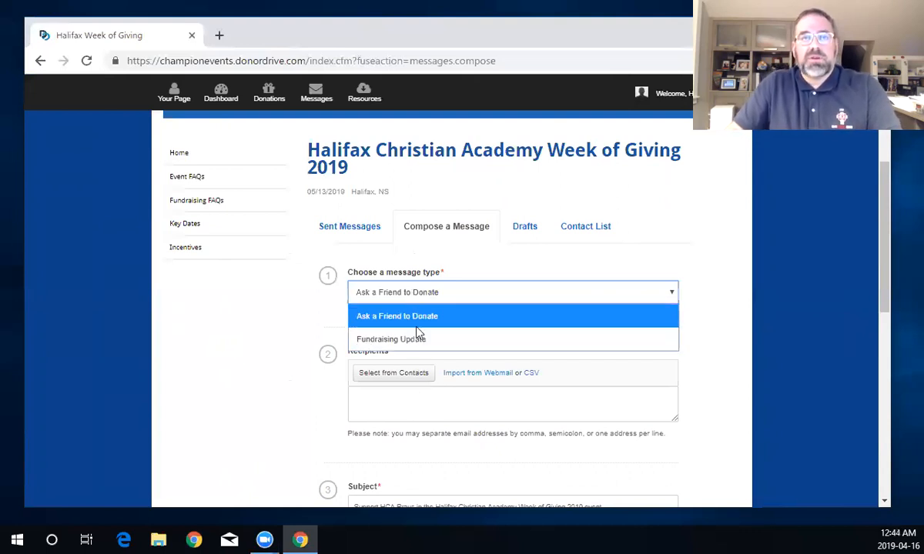
click(420, 412)
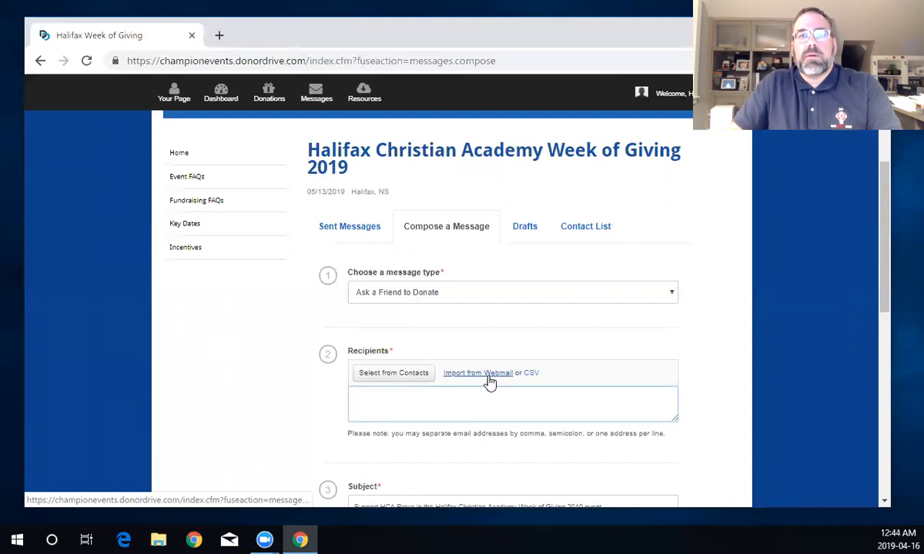
click(489, 382)
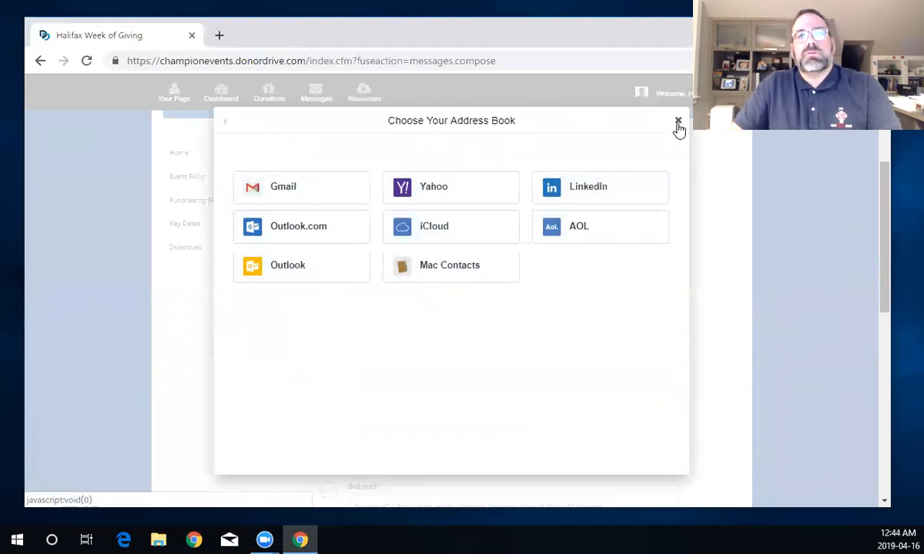
click(315, 192)
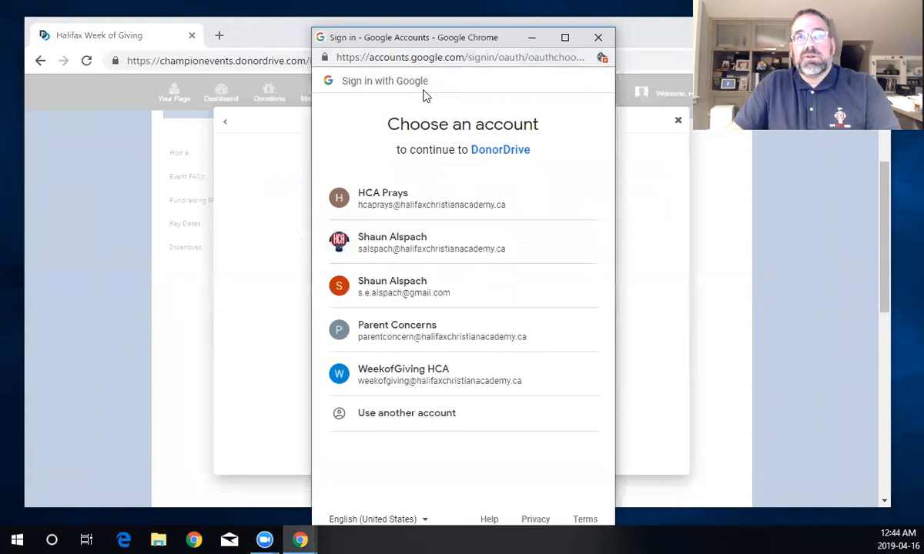
click(420, 211)
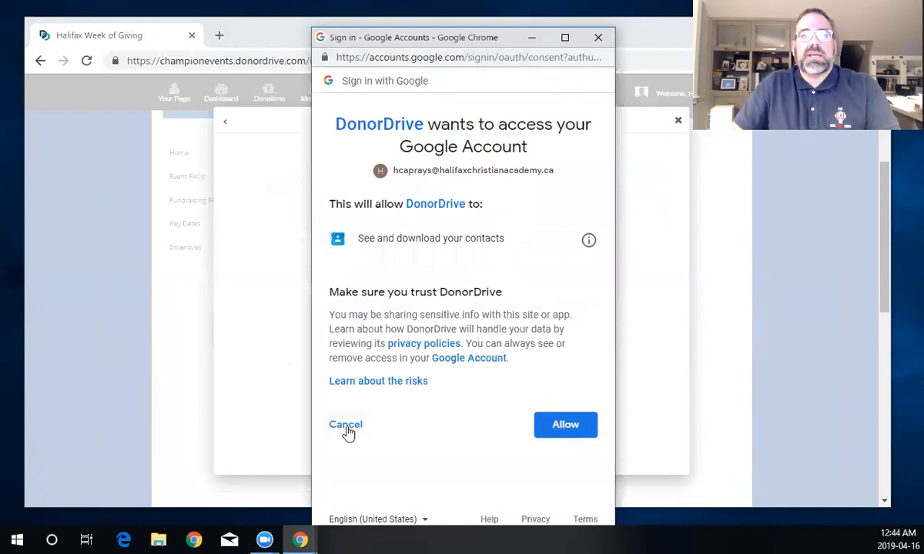
click(565, 424)
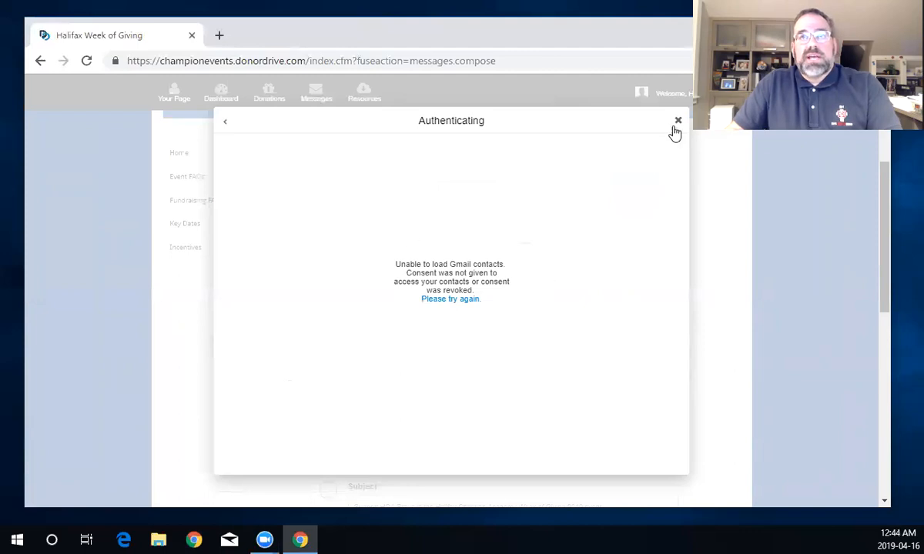
click(678, 123)
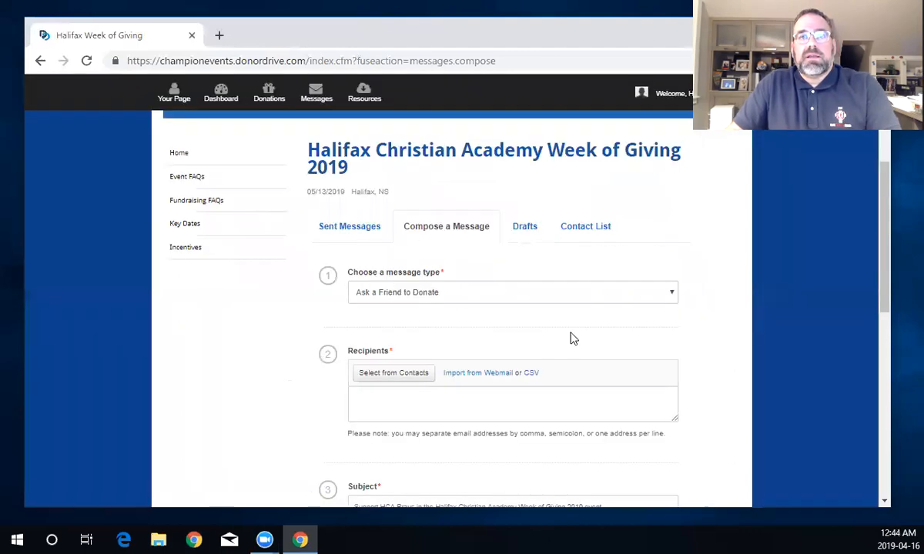
- Replace the subject with 'Amazing things happening at HCA 2.0 - requesting your prayerful support'
scroll(445, 411, down, 1)
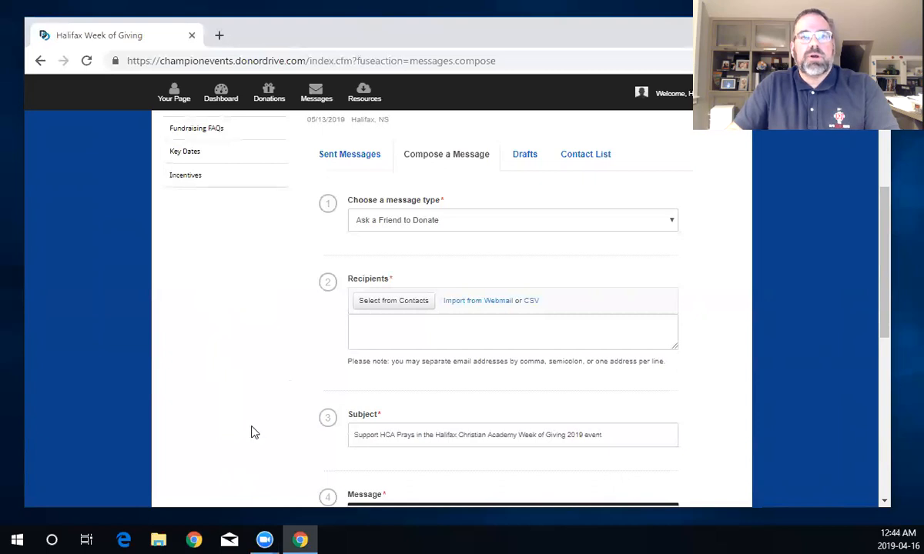
scroll(250, 433, down, 2)
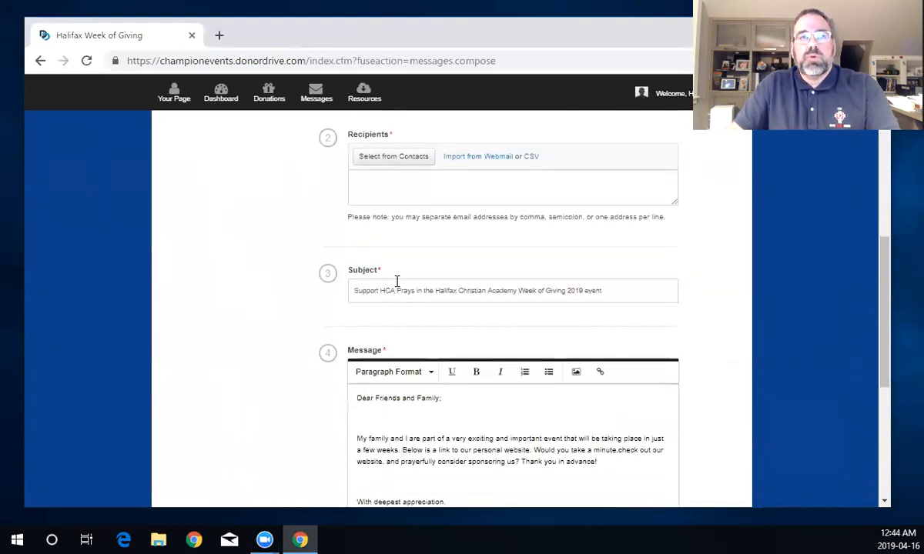
drag(603, 291, 346, 285)
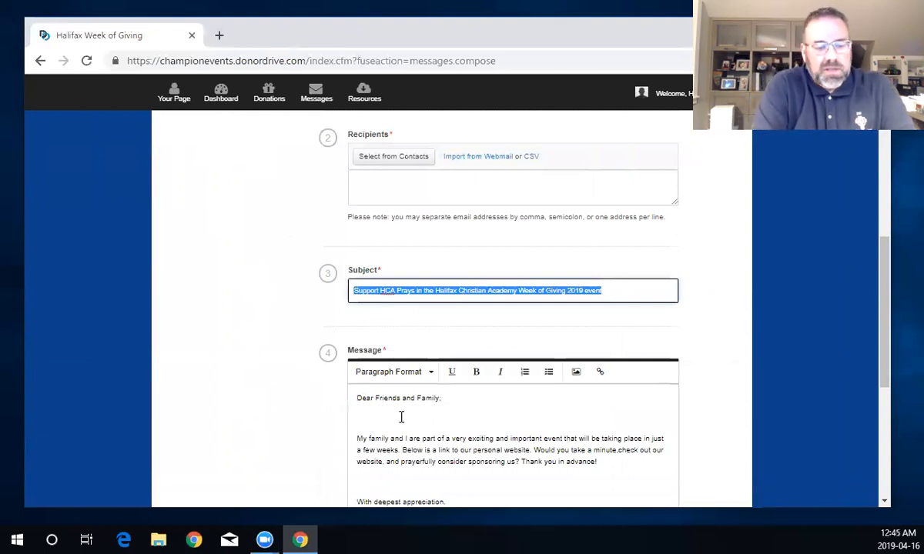
text(Amazing things happening at HCA 2.0 - requesting your prayerful support)
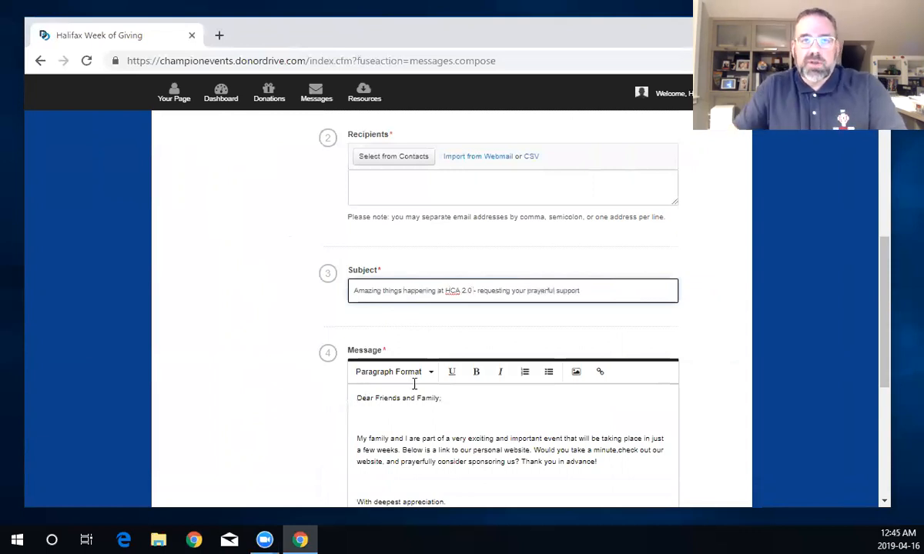
scroll(413, 383, down, 2)
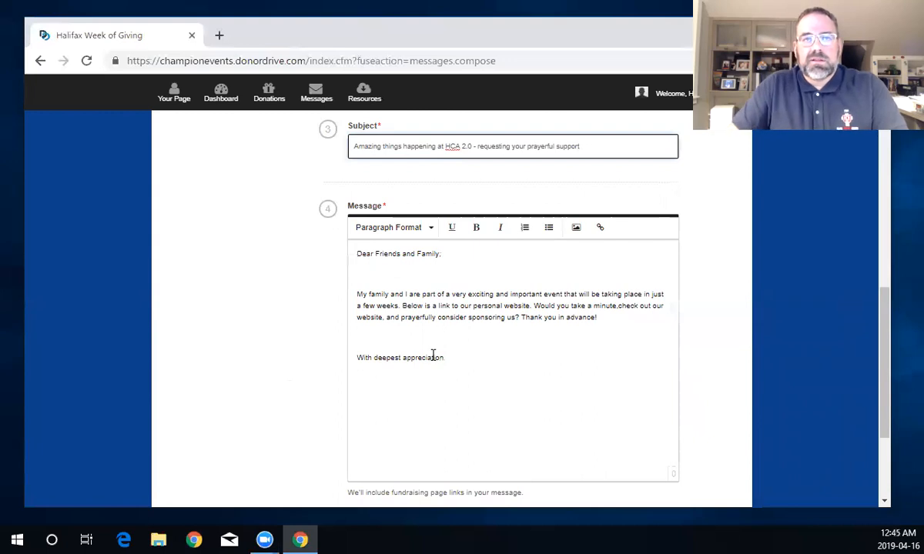
scroll(437, 467, down, 1)
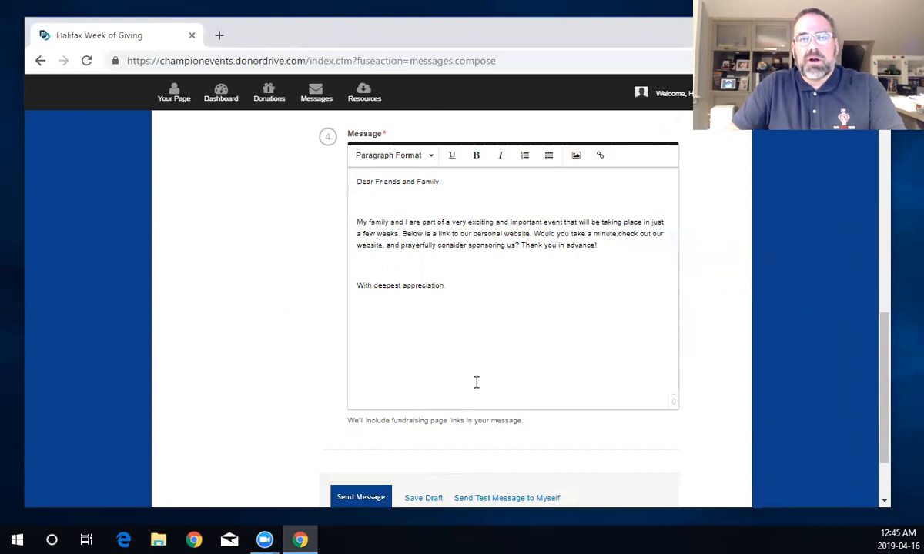
scroll(485, 380, down, 1)
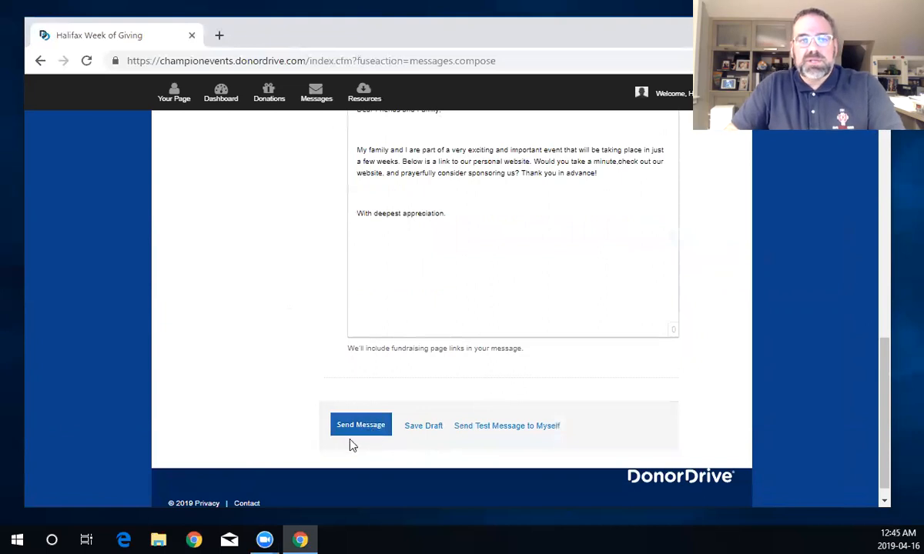
scroll(417, 427, up, 2)
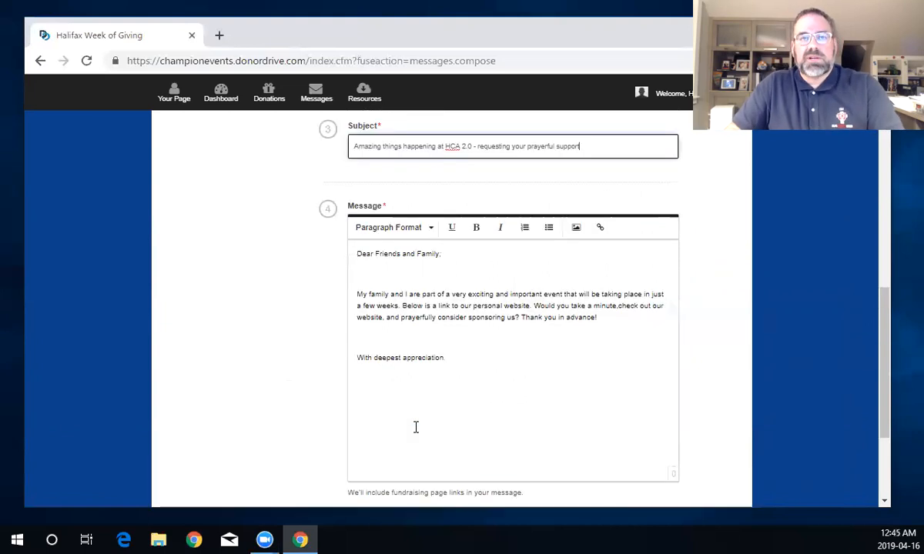
scroll(416, 427, up, 3)
- Enter the recipient's e-mail address in the Recipients box
click(392, 262)
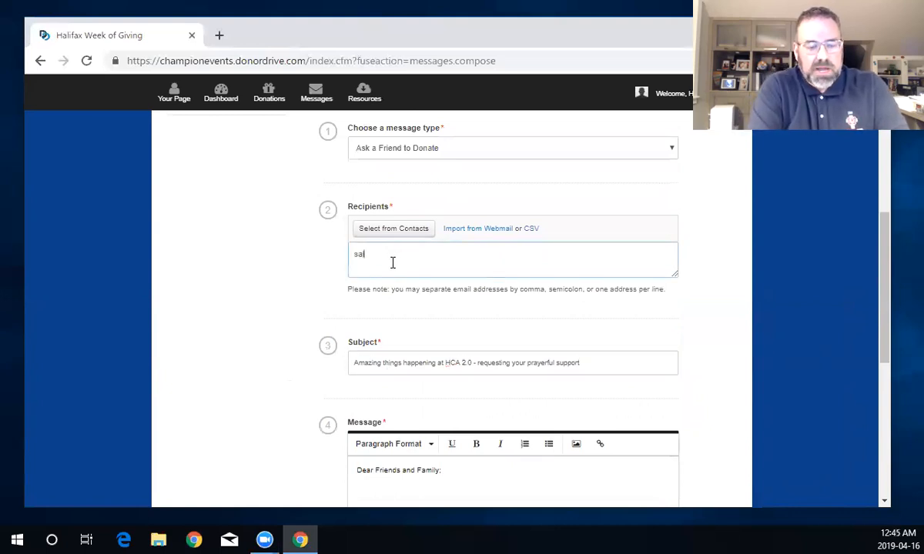
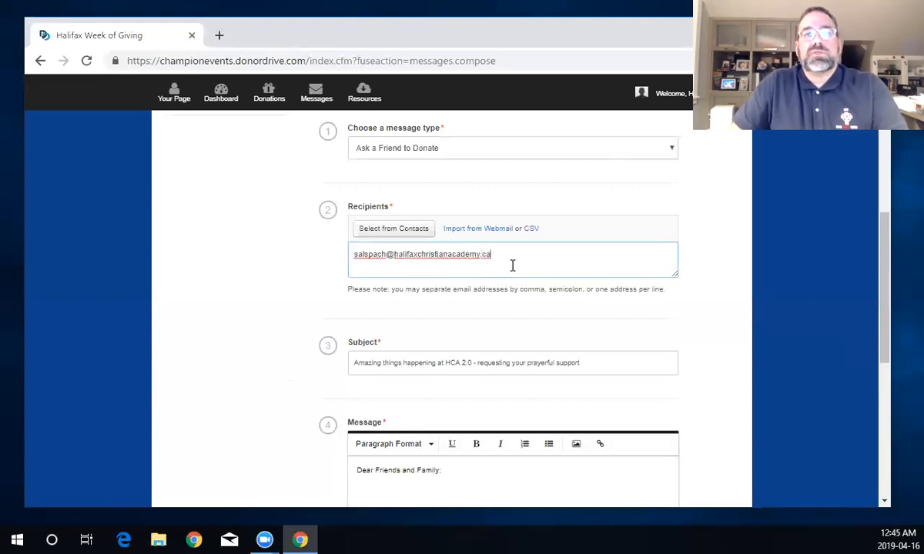
scroll(479, 361, down, 1)
scroll(452, 355, down, 4)
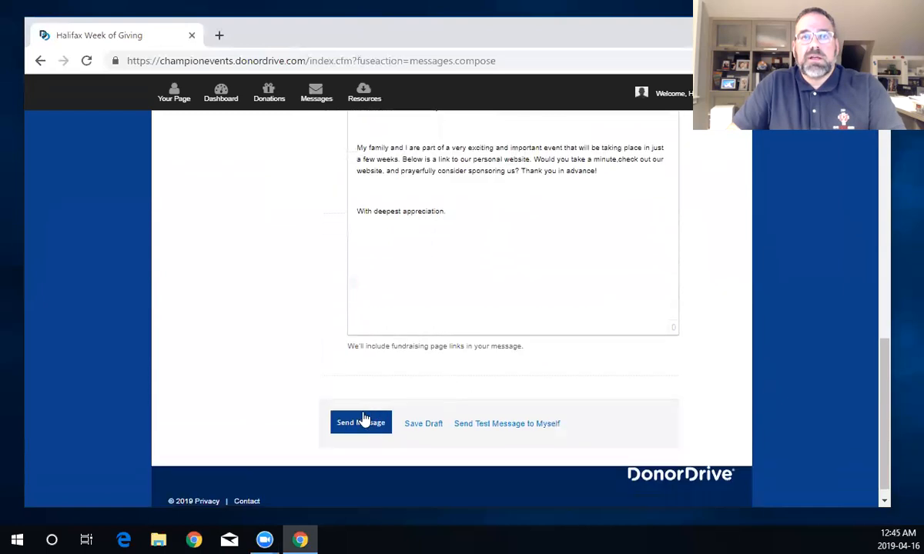
scroll(363, 421, down, 1)
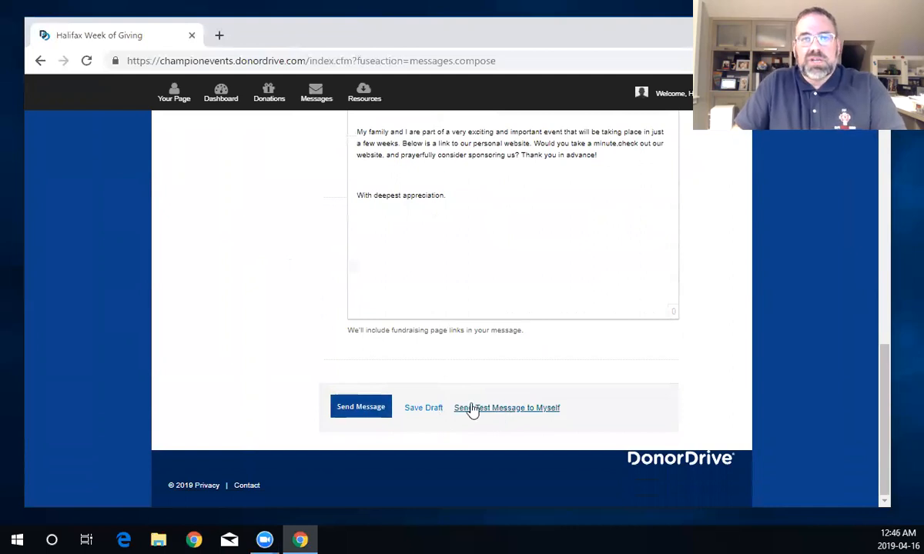
- Send the message and confirm it is listed with 1 recipient, 0 donated and $0.00 raised
click(373, 412)
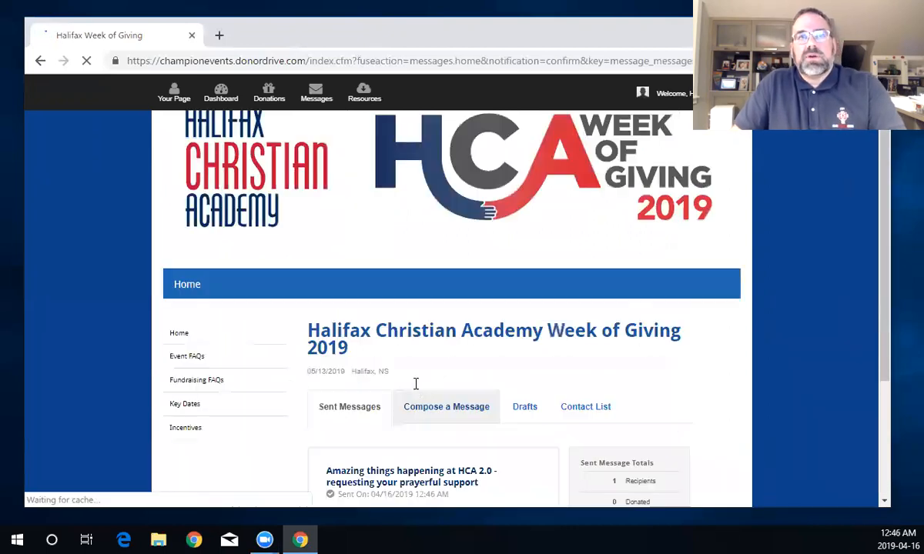
scroll(415, 390, down, 2)
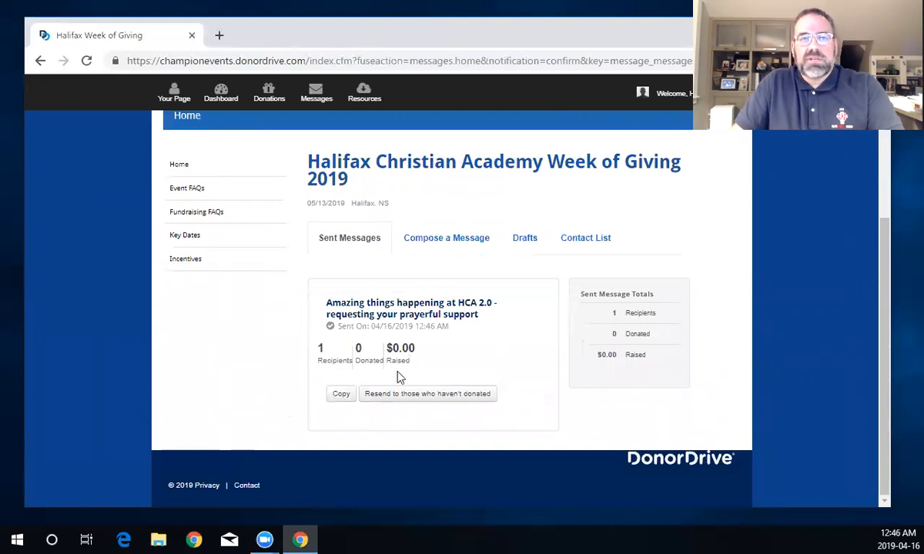
scroll(370, 388, up, 2)
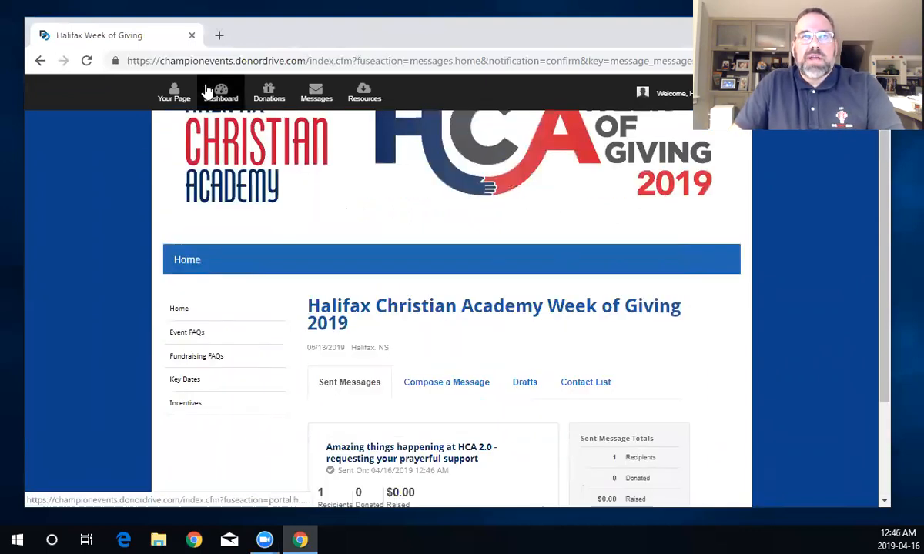
scroll(336, 387, down, 2)
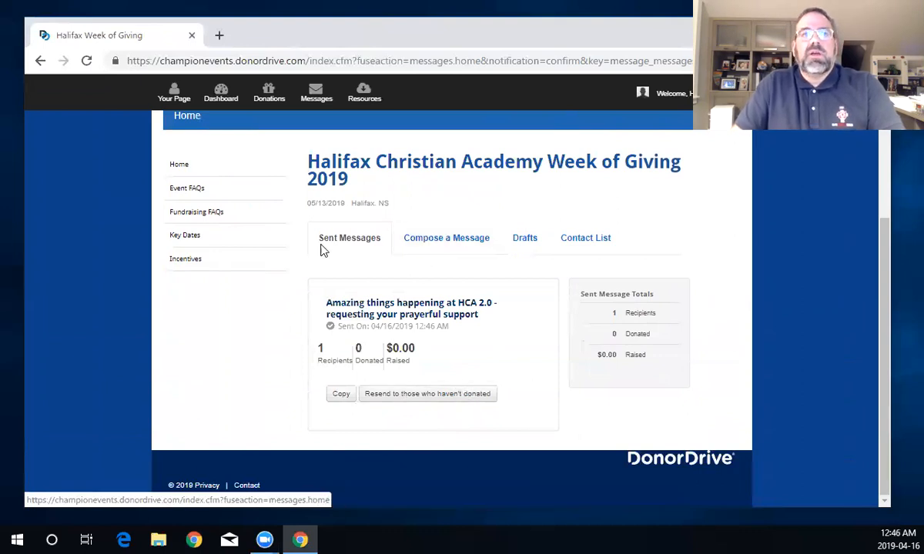
click(441, 246)
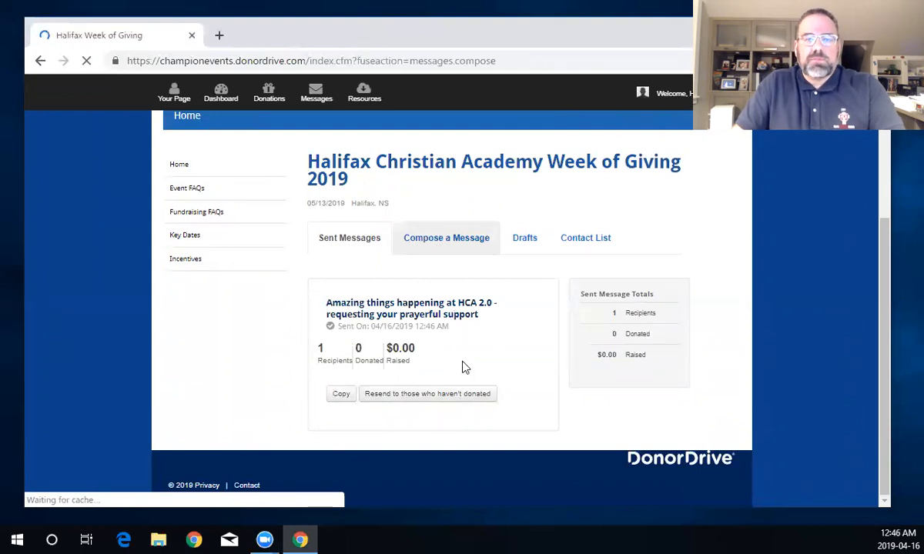
- Check the empty Drafts tab and Contact List, then go back to Drafts
scroll(465, 373, down, 2)
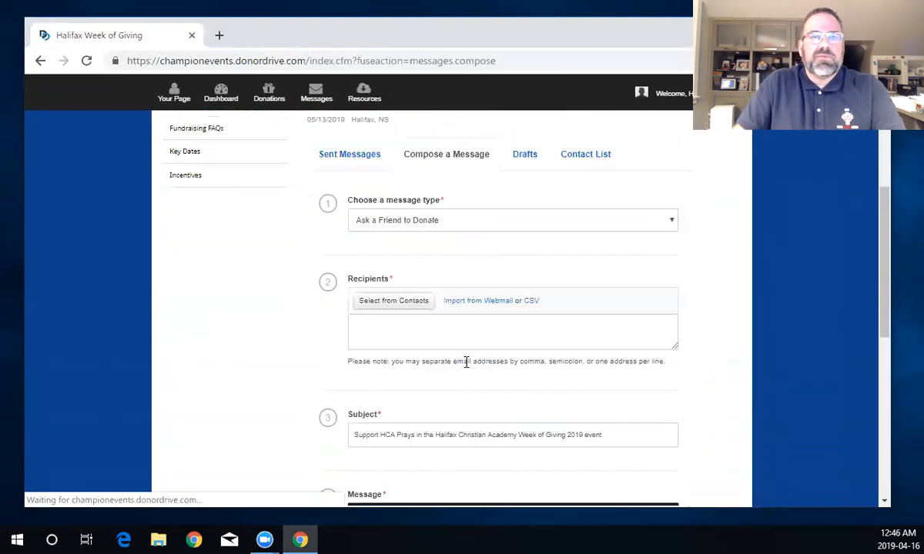
click(529, 157)
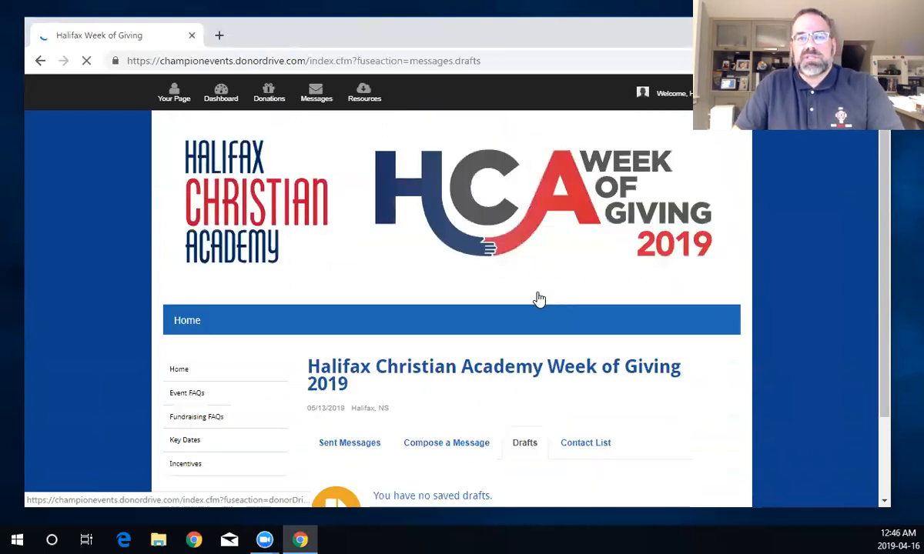
scroll(541, 301, down, 2)
click(583, 343)
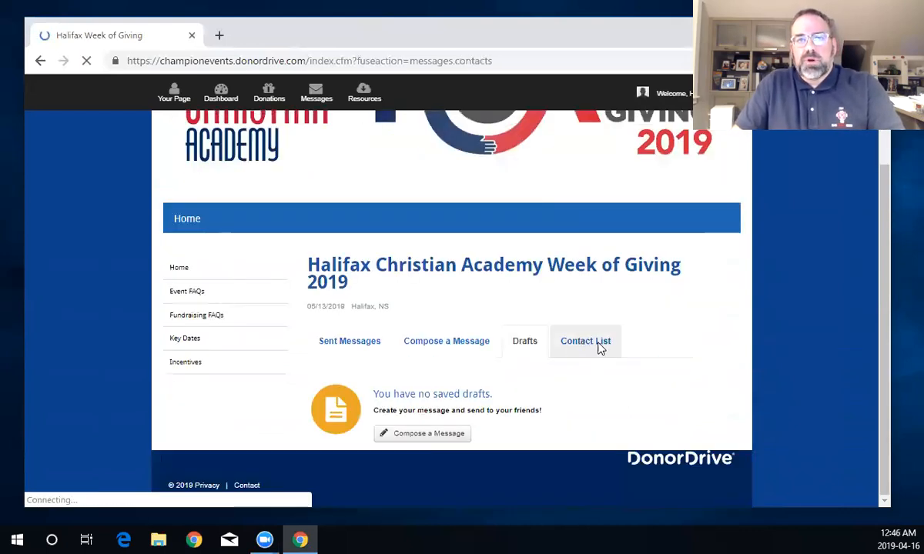
scroll(599, 377, down, 2)
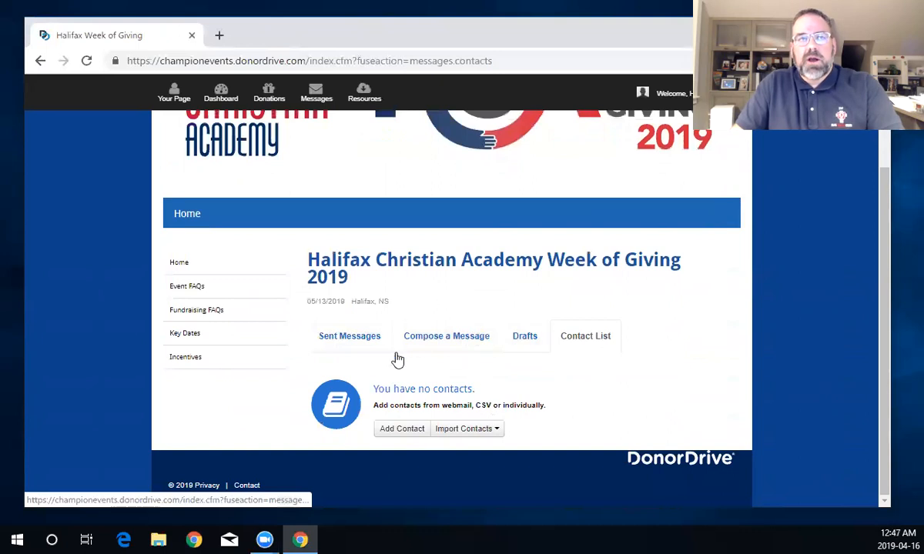
scroll(443, 360, up, 2)
scroll(440, 362, down, 1)
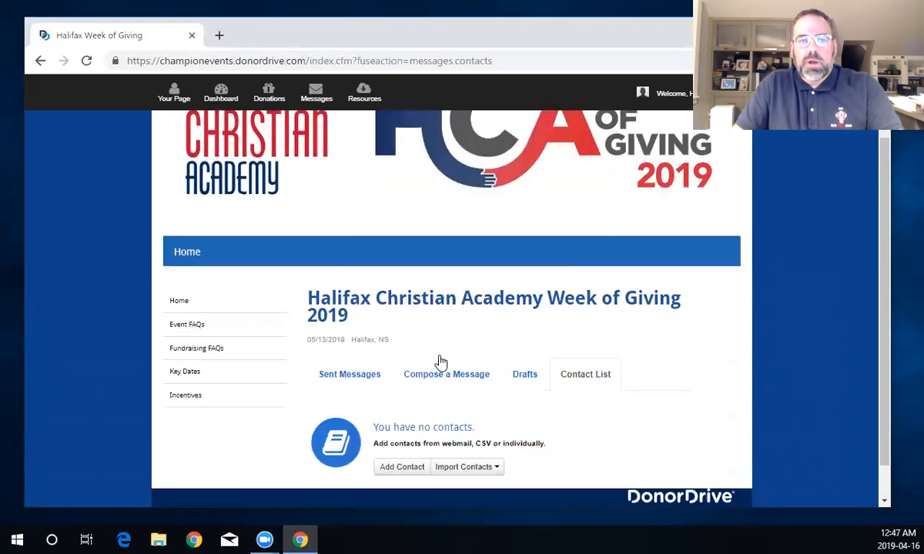
scroll(443, 360, down, 1)
click(41, 61)
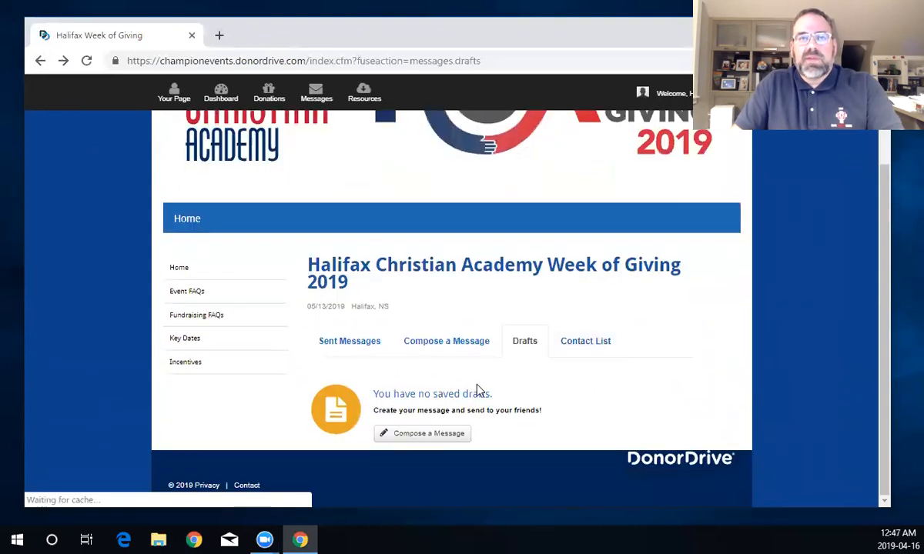